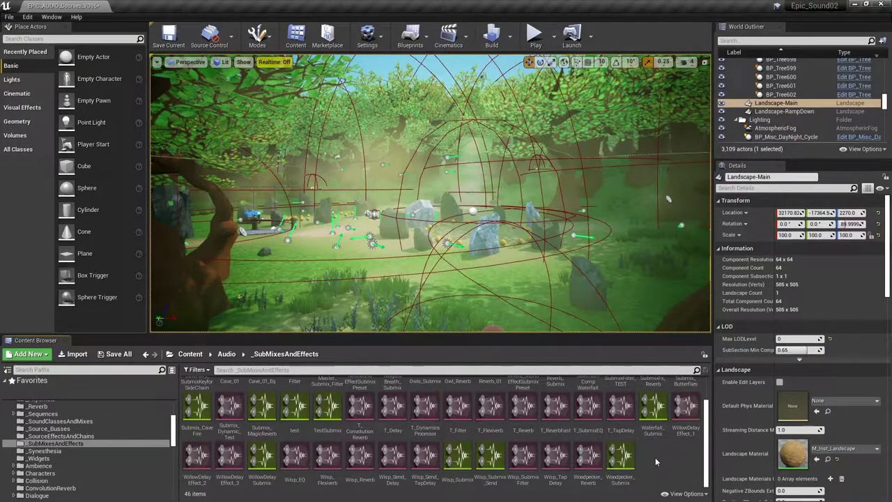
Review the submix effect classes offered for a new submix effect preset, and close the list without creating one
right_click(655, 457)
mouse_move(673, 439)
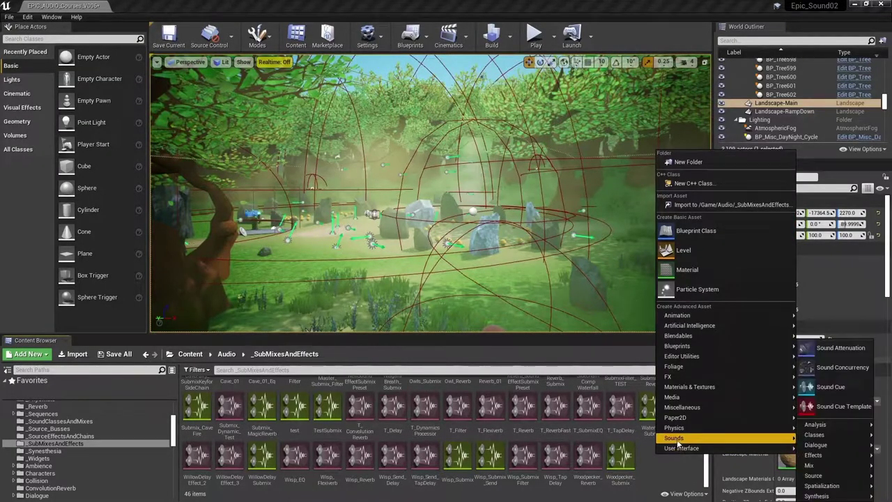
mouse_move(812, 456)
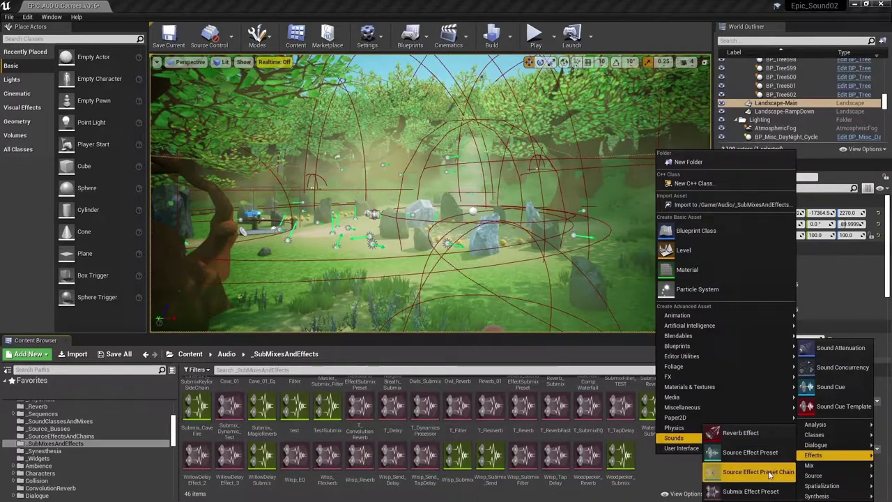
click(743, 491)
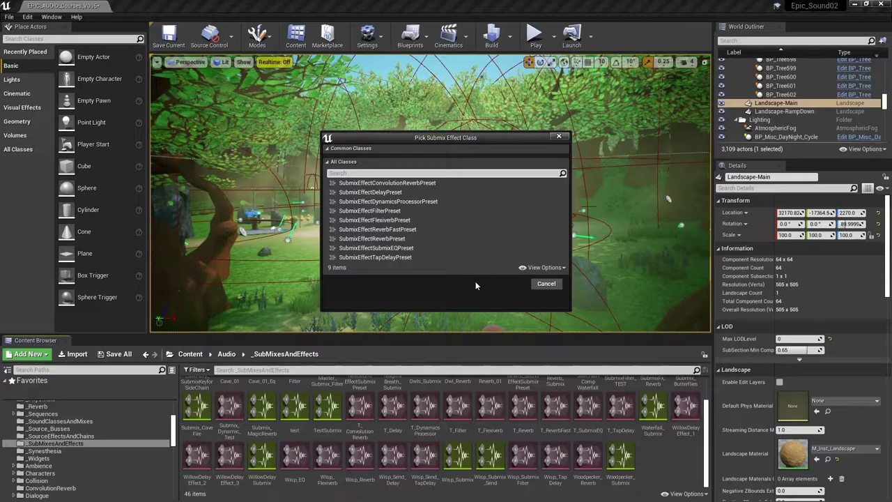
key(Escape)
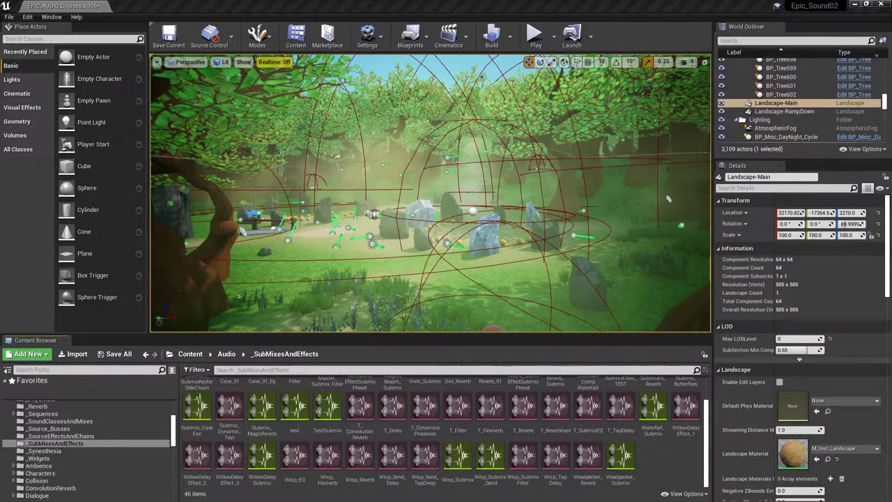
key(Escape)
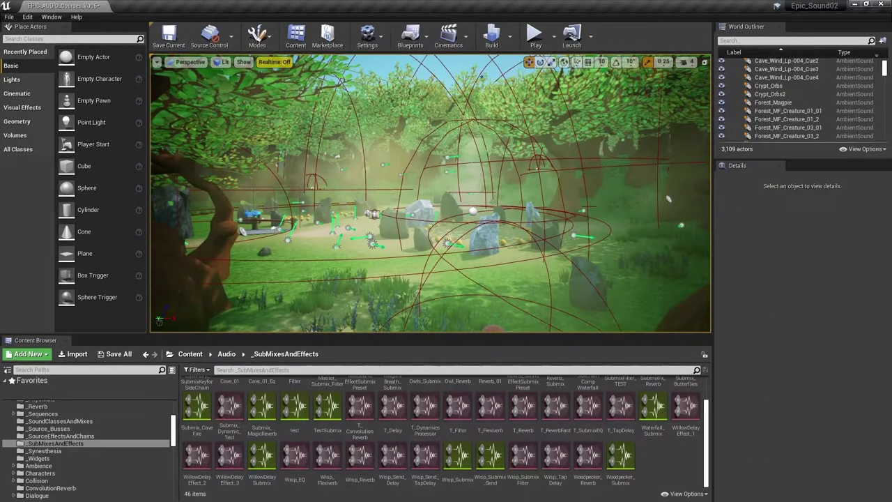
click(667, 199)
ctrl+click(244, 232)
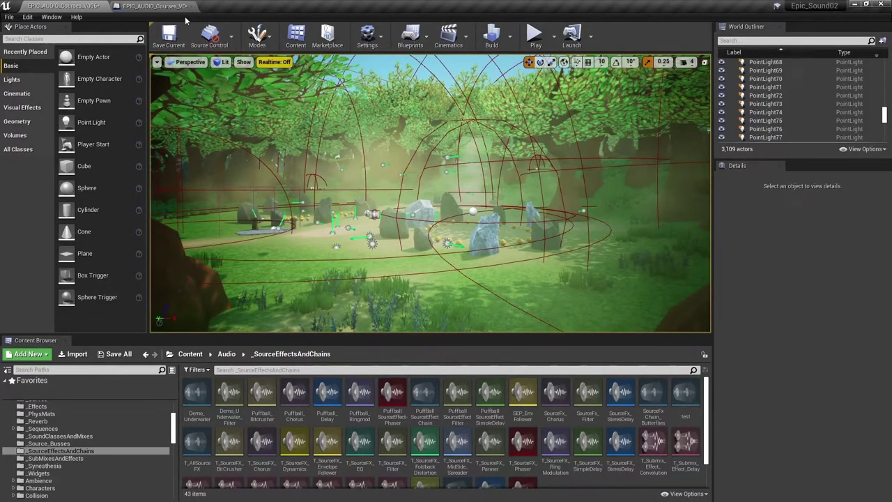
Review the sound mix key events in the level blueprint, and play the level while walking toward the stone circle
click(157, 6)
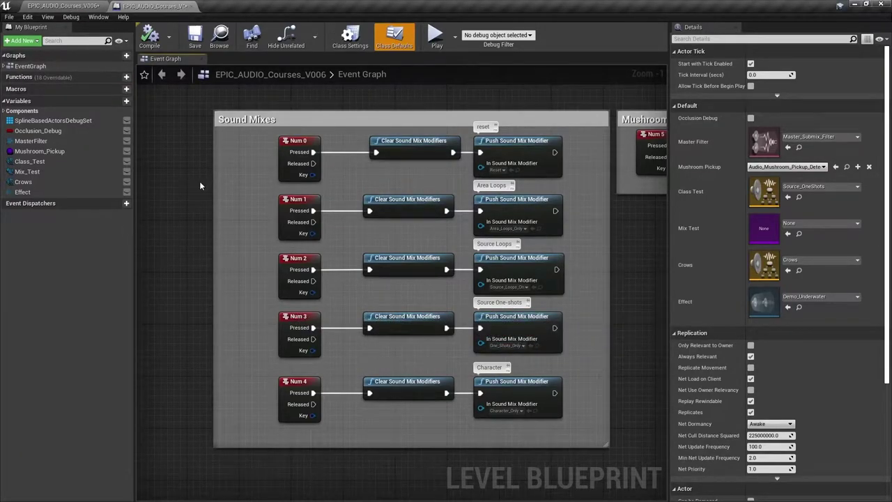
click(62, 8)
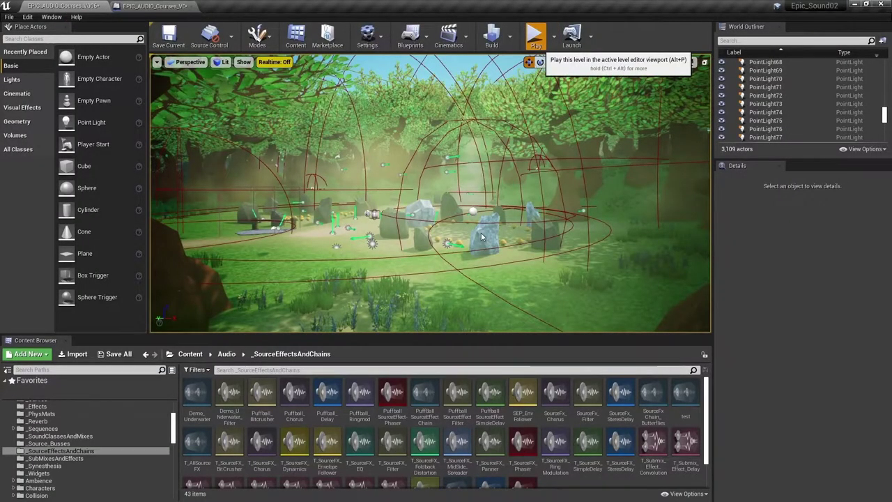
key(alt+p)
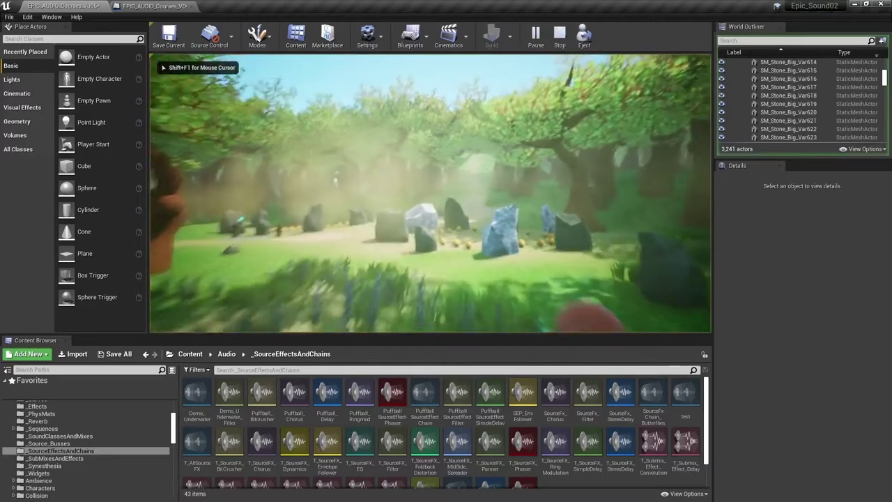
key(w)
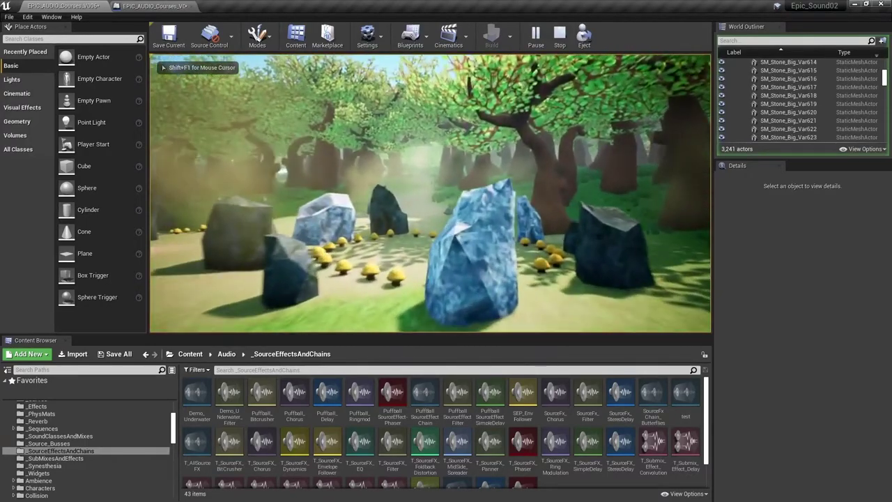
key(w)
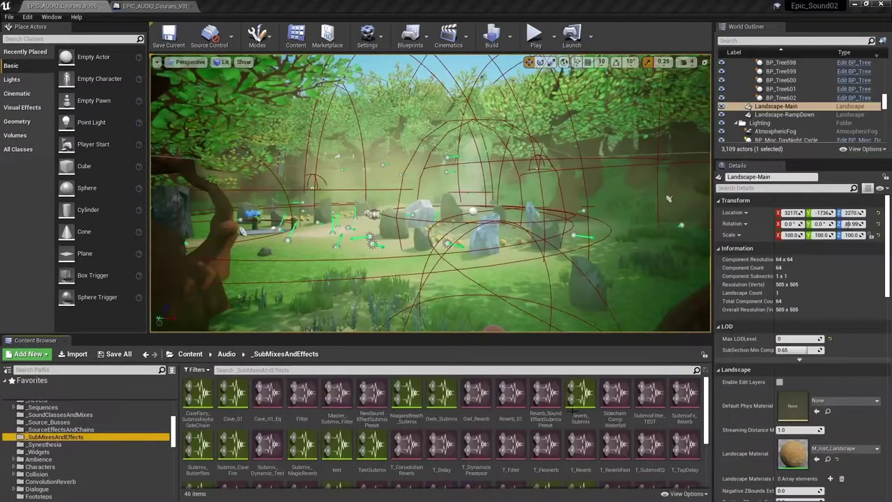
Create a Sound Submix named Magic_Forest_Creatures in the _SubMixesAndEffects folder
scroll(579, 446, down, 2)
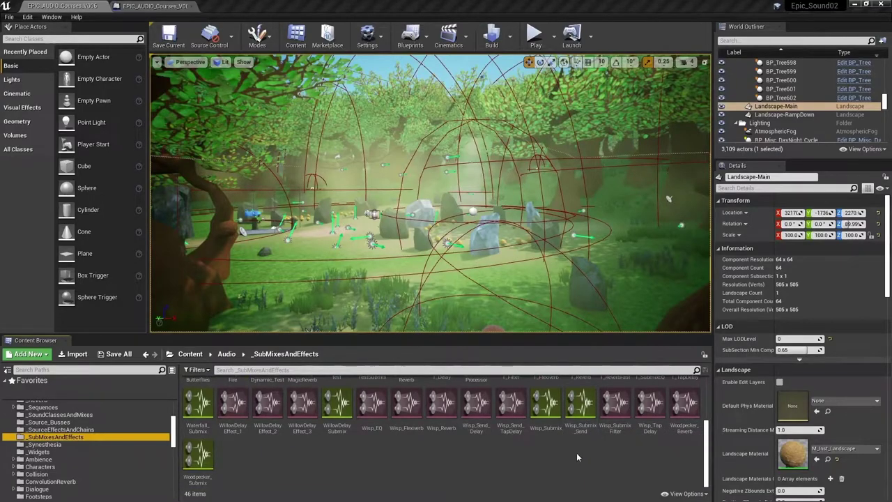
right_click(577, 452)
mouse_move(618, 438)
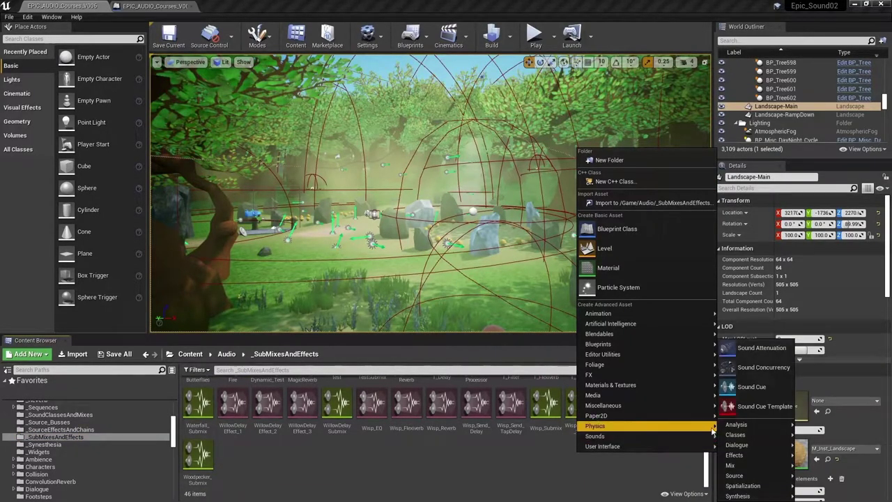
mouse_move(760, 465)
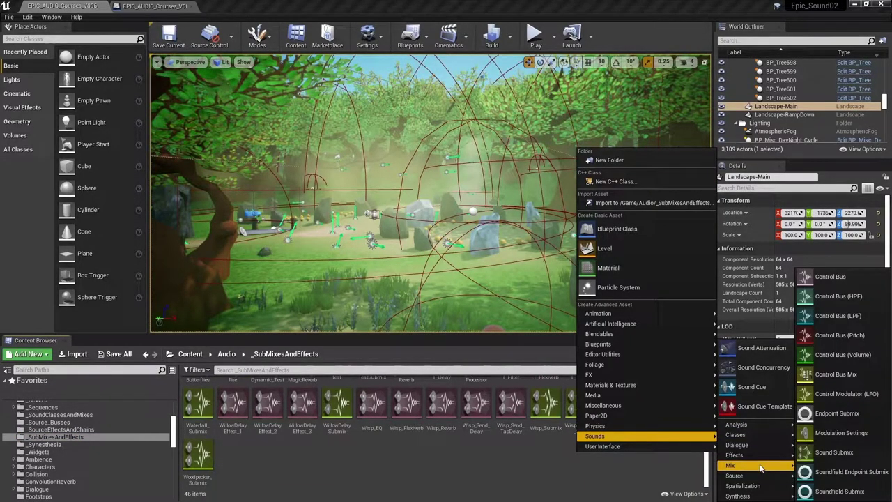
click(824, 458)
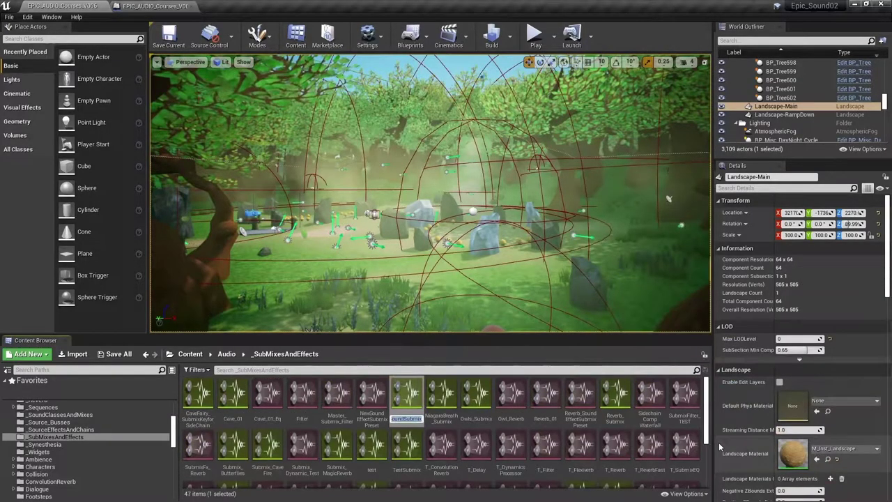
text(Mag)
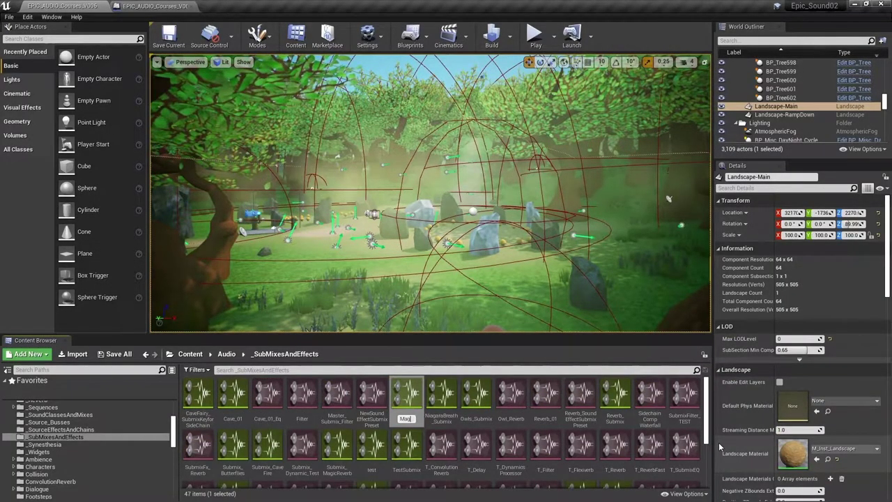
text(ic_Filrest)
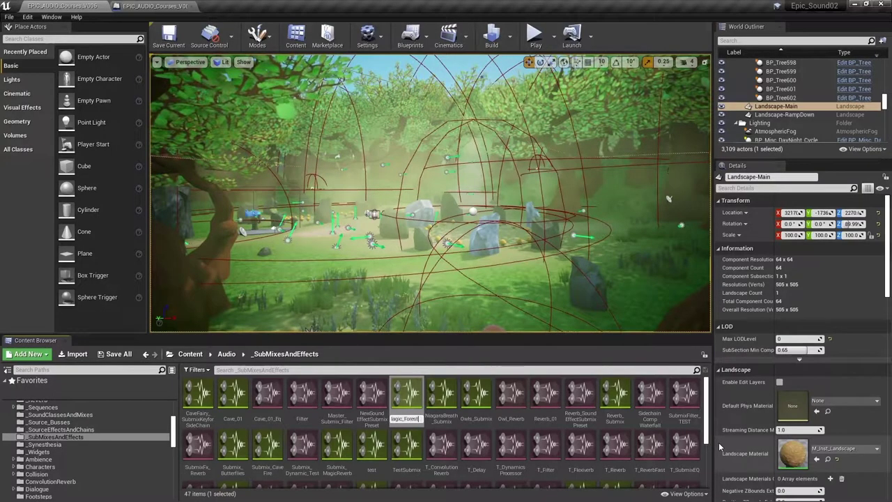
text(_Creatures)
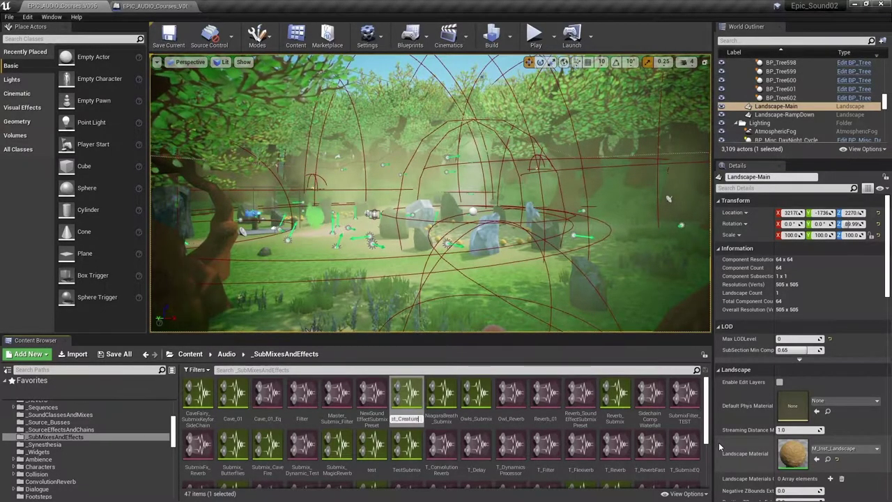
key(Return)
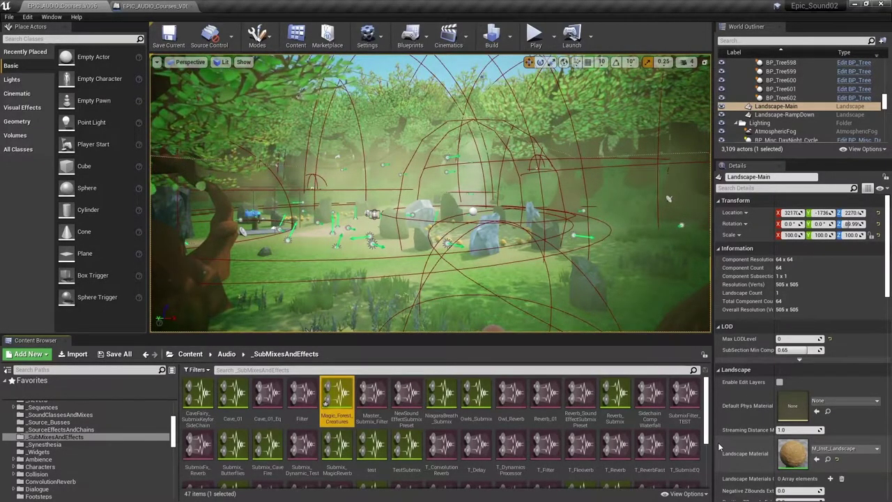
Create a submix effect preset of class SubmixEffectReverbPreset in the same folder, named Magic_Forest_Creatures_Reverb
scroll(501, 435, down, 3)
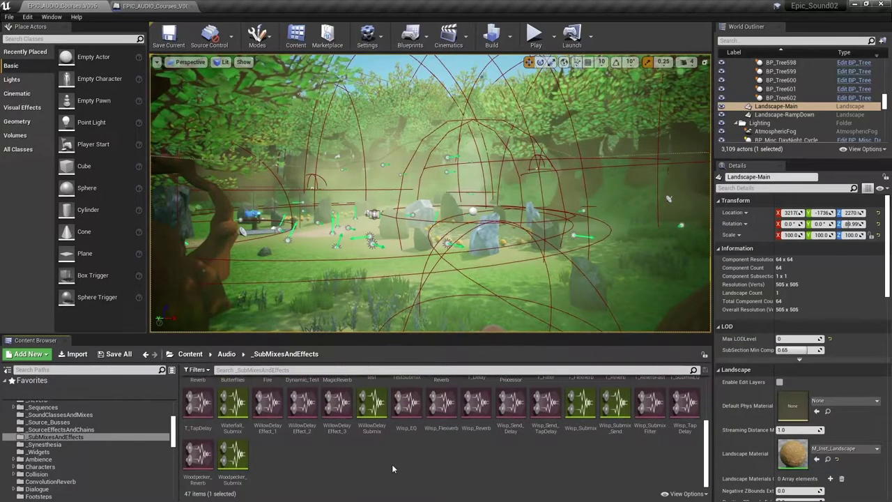
right_click(390, 457)
mouse_move(443, 444)
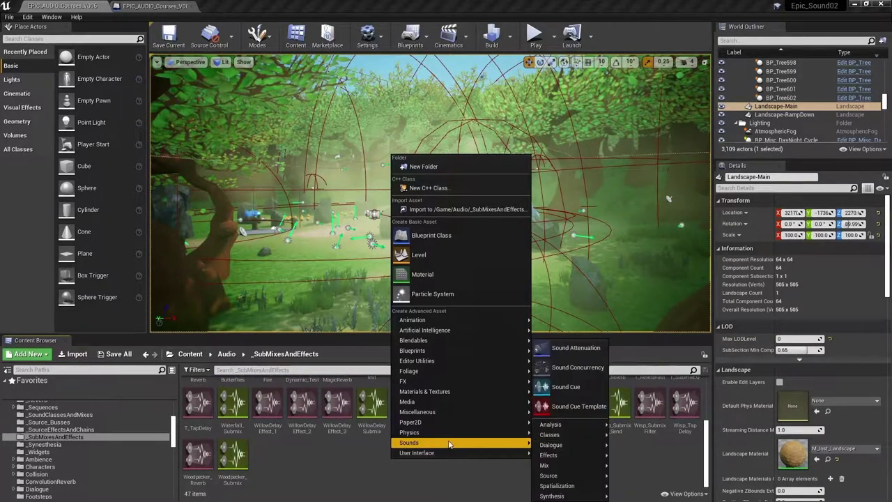
mouse_move(589, 457)
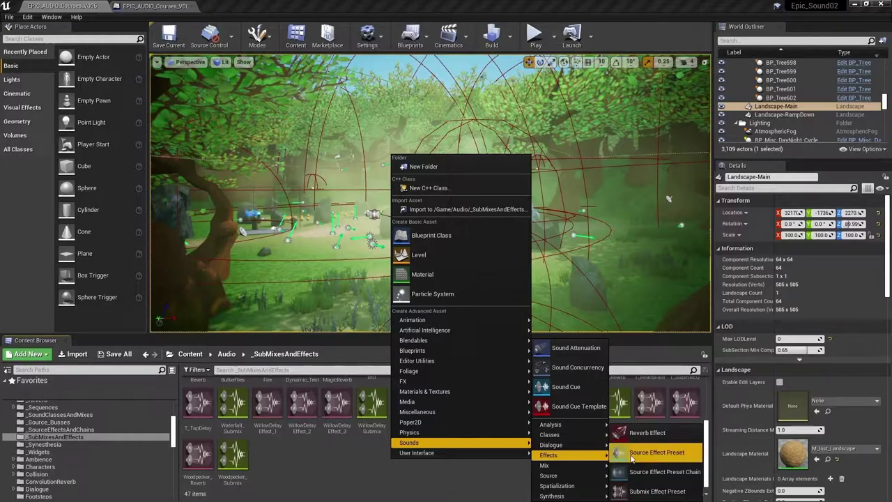
click(634, 488)
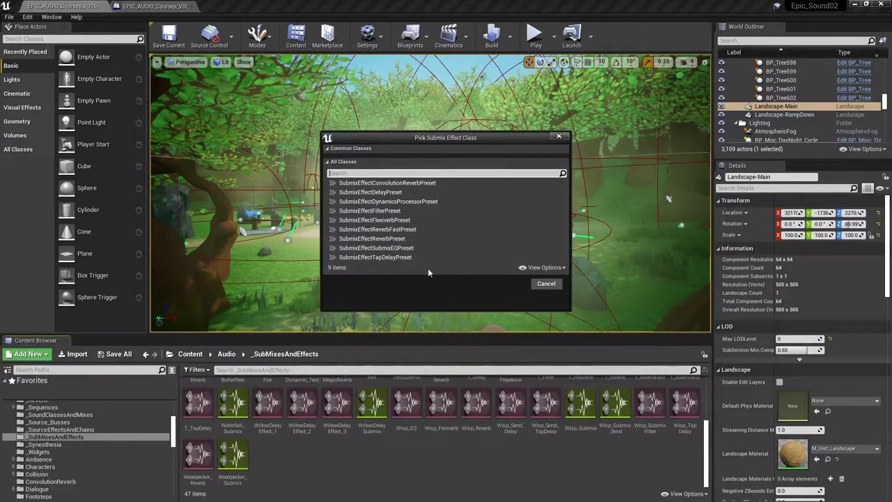
click(390, 239)
click(510, 283)
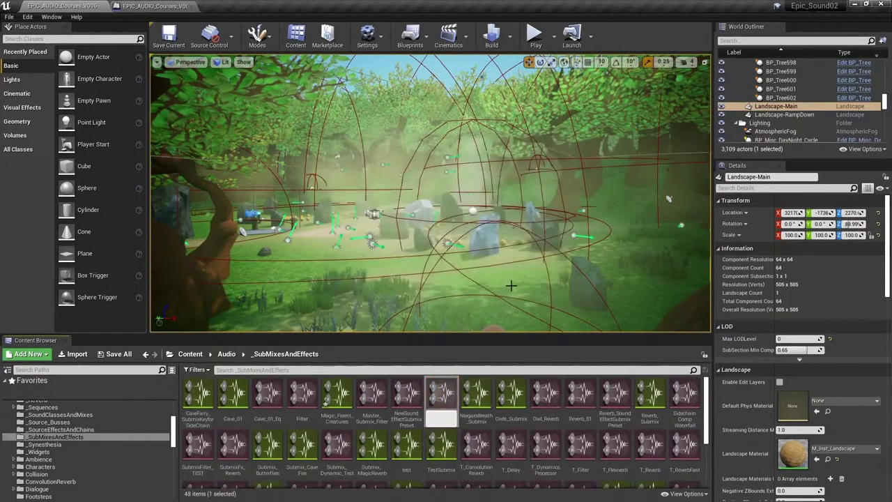
text(Magi)
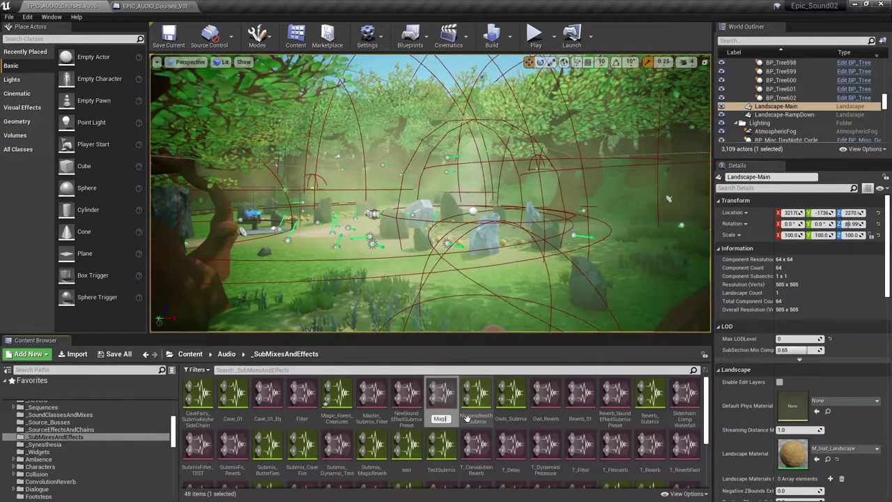
text(c_Forest)
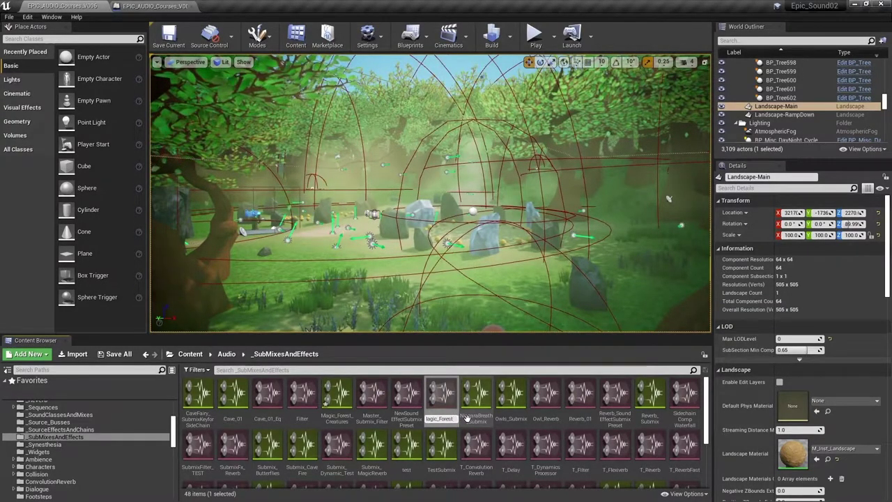
text(_Creatures_R)
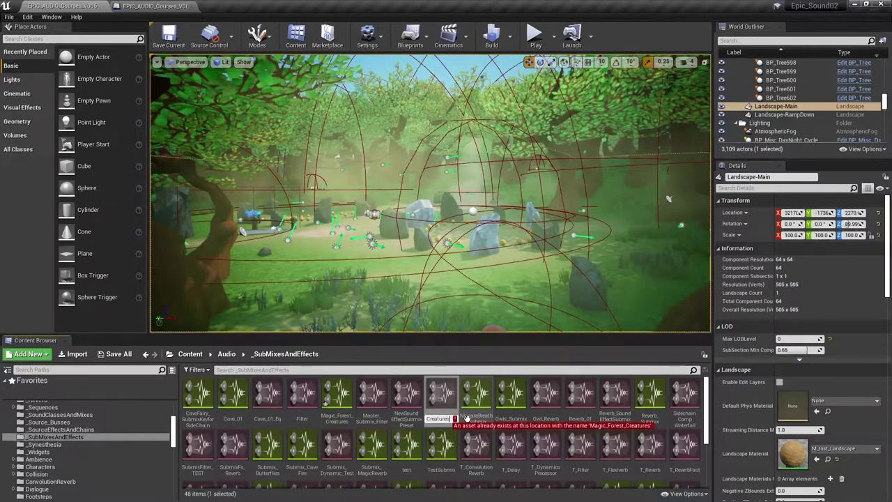
text(everb)
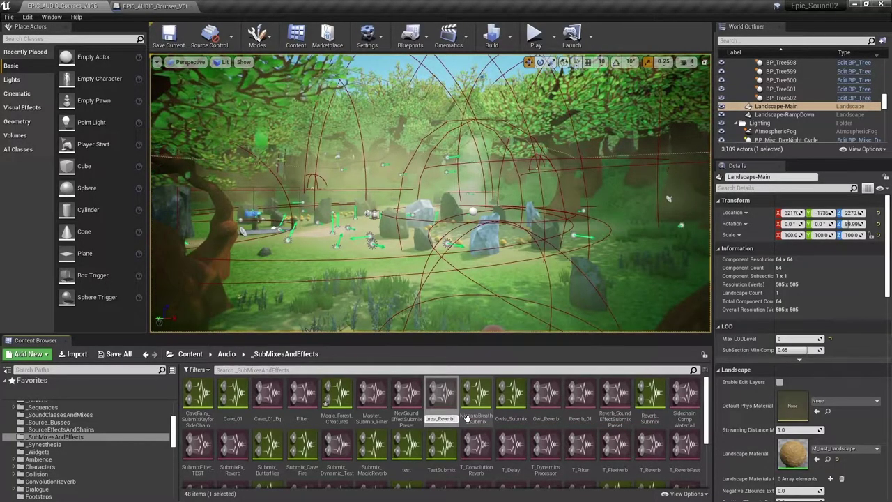
key(Return)
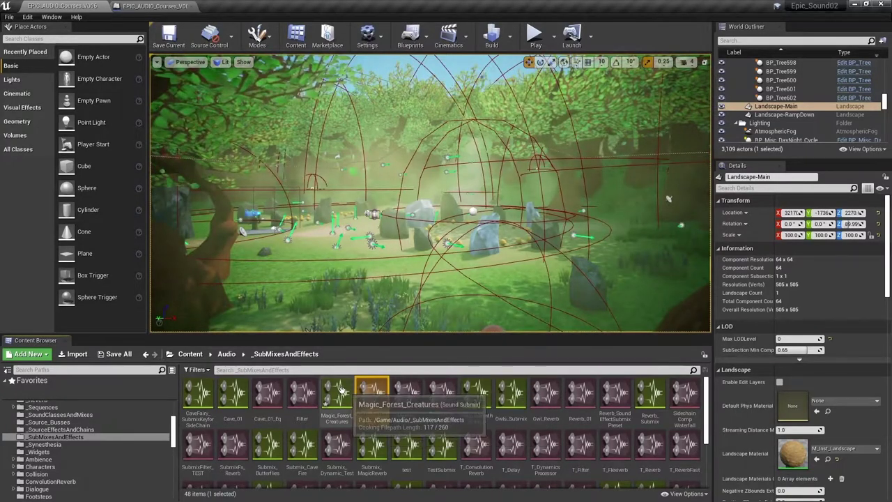
Open the Magic_Forest_Creatures submix and add Magic_Forest_Creatures_Reverb as the first element of its submix effect chain
double_click(337, 393)
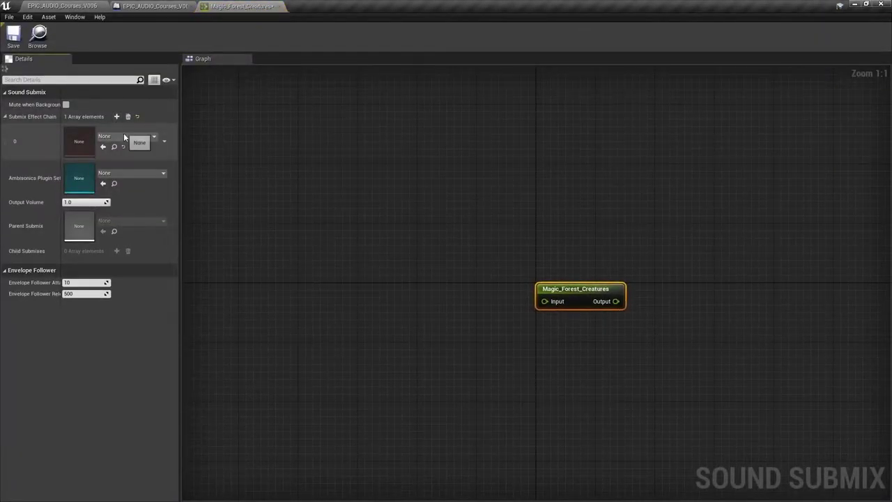
click(125, 136)
text(magic)
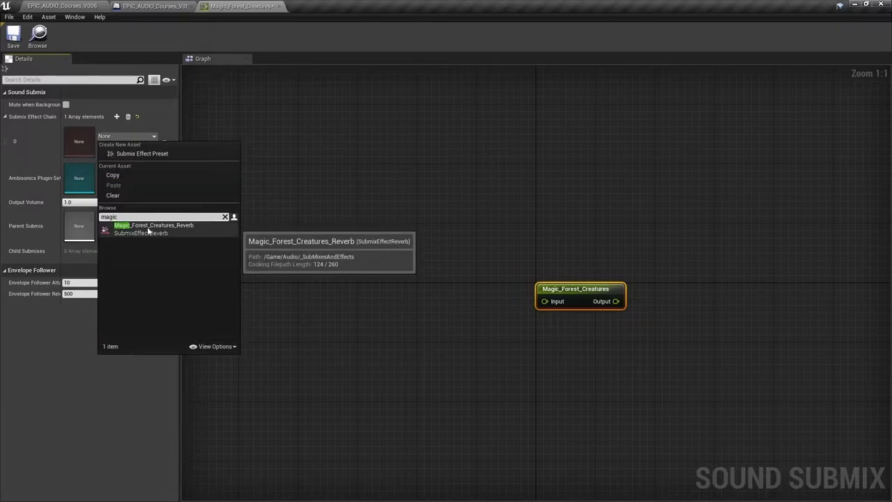
click(147, 229)
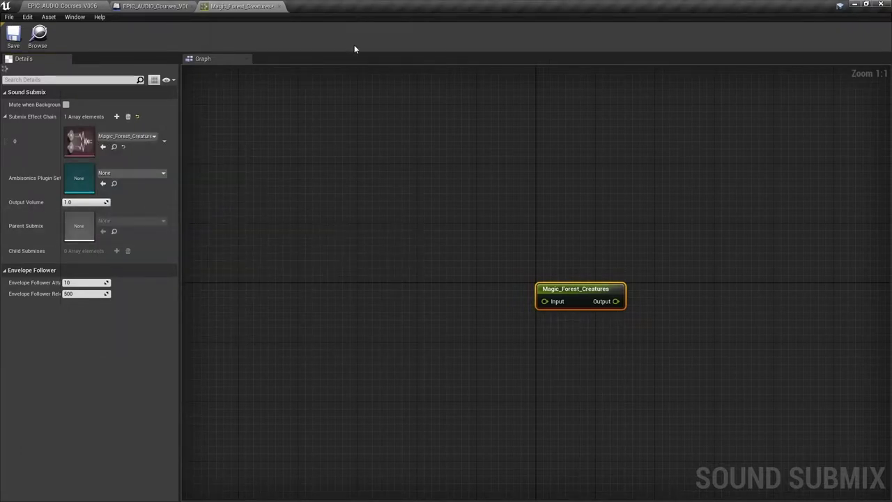
Open the reverb preset in the effect chain and paste the settings text from Notepad onto its Settings, giving Gain 0.657143 and Wet Level 1.0
double_click(79, 141)
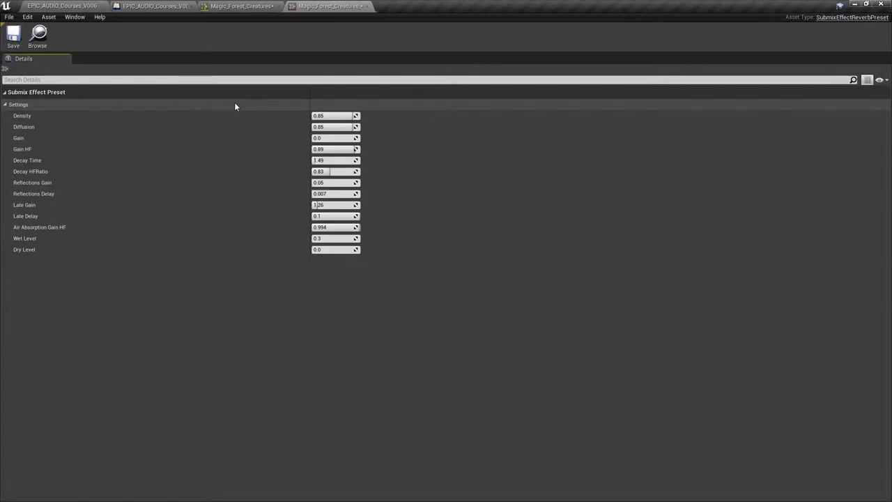
key(alt+Tab)
key(ctrl+a)
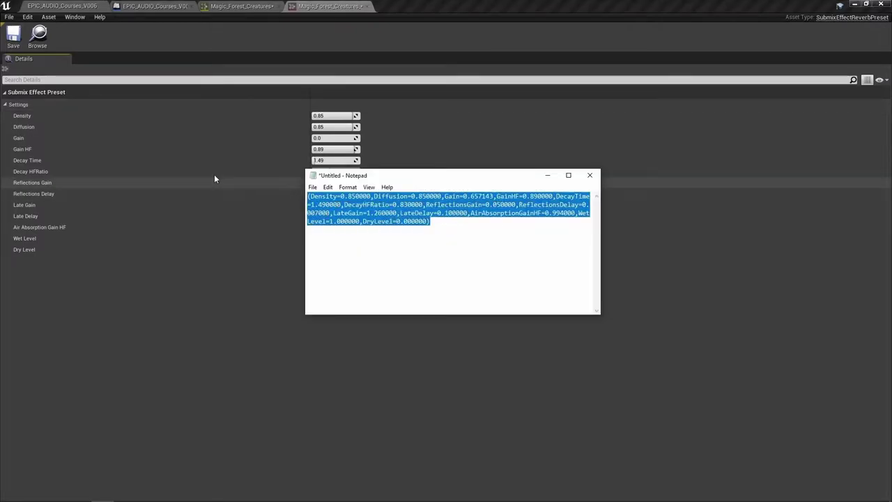
right_click(87, 104)
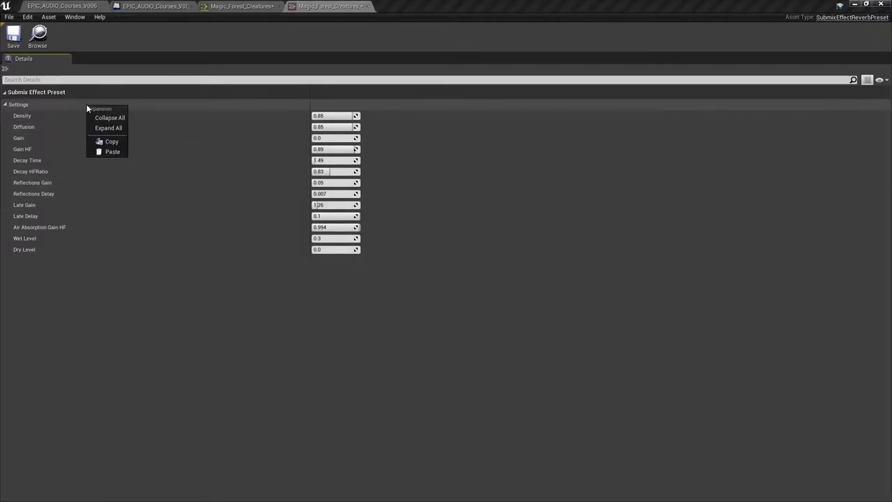
click(113, 152)
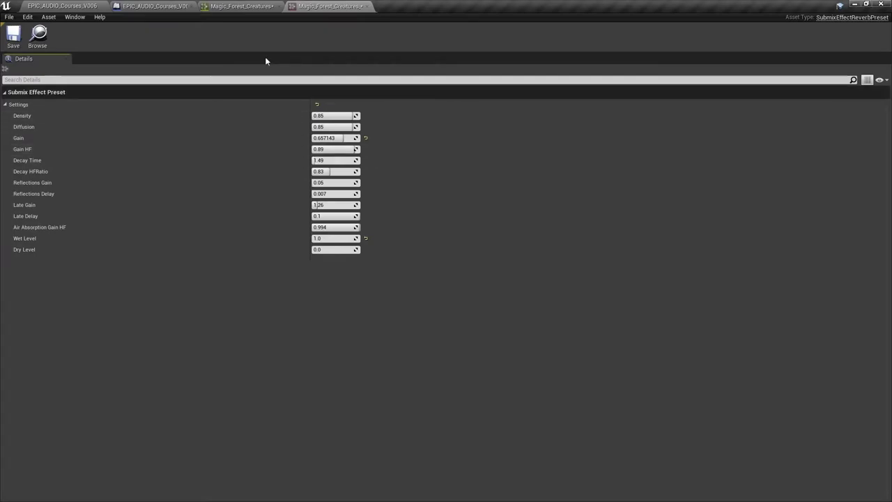
Return to the level, filter its actors by "mf_", and select and focus on the ambient sound Forest_MF_Creature_01_01
click(247, 7)
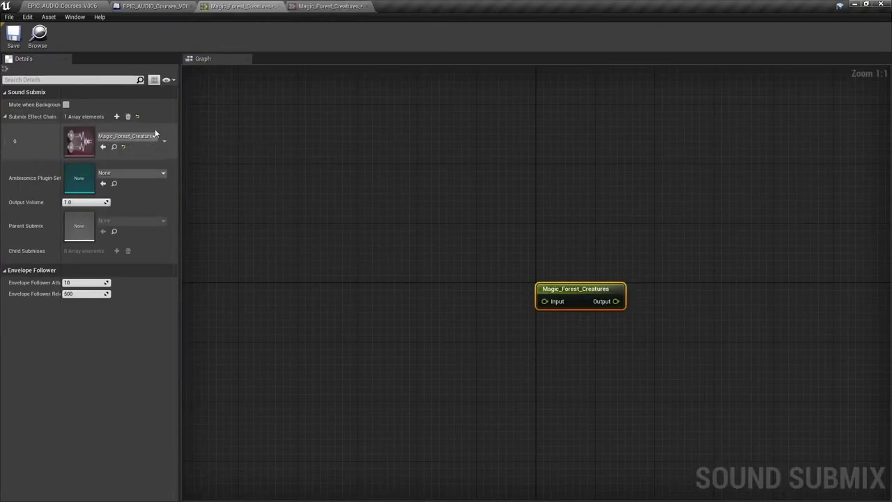
click(69, 7)
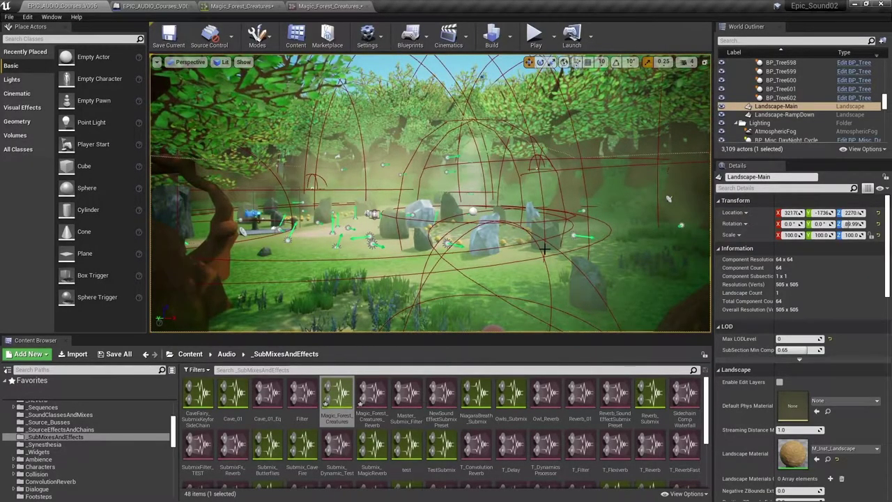
click(759, 41)
text(mf_)
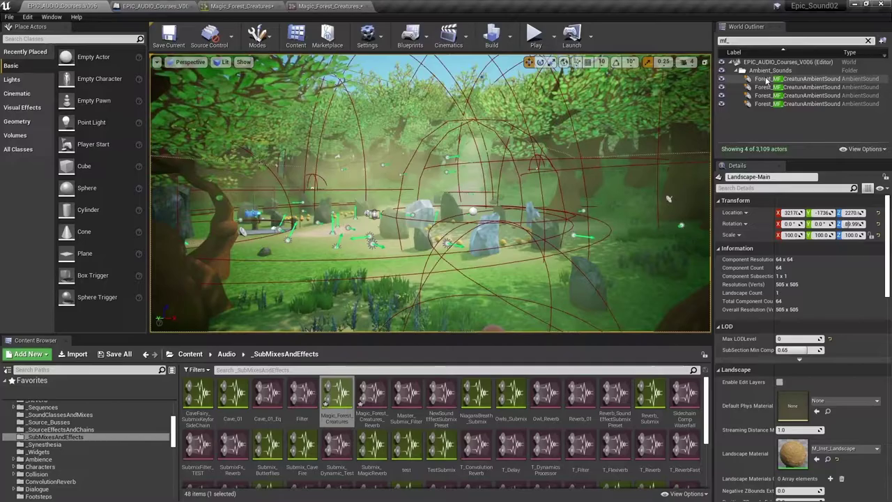
click(769, 79)
double_click(768, 80)
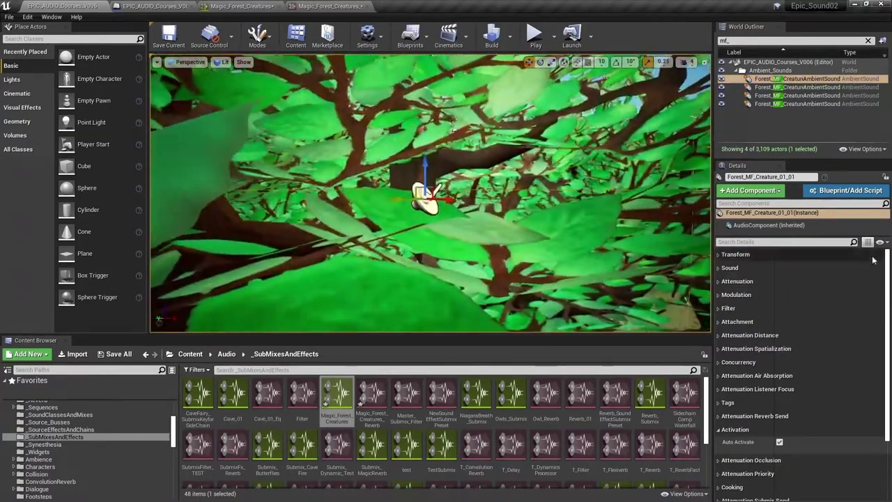
Examine the Attenuation and Attenuation Submix Send settings of Forest_MF_Creature_01_01
click(719, 283)
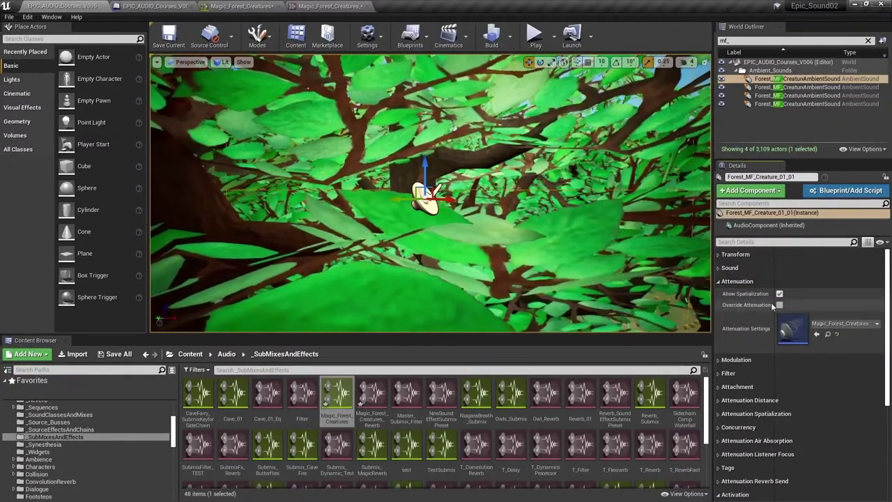
scroll(840, 346, down, 5)
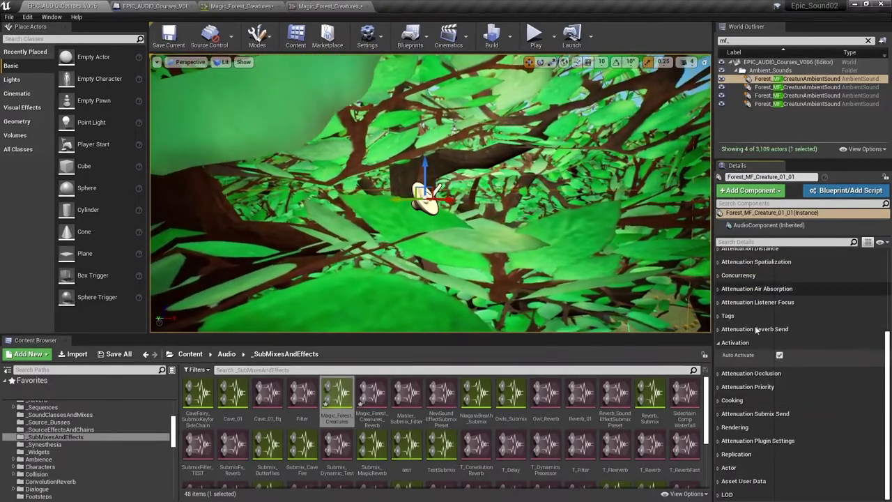
click(754, 413)
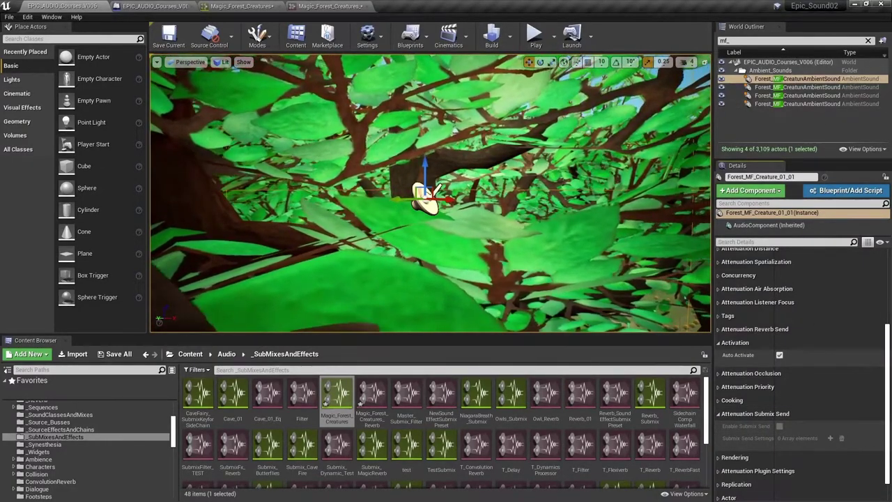
drag(886, 334, 887, 241)
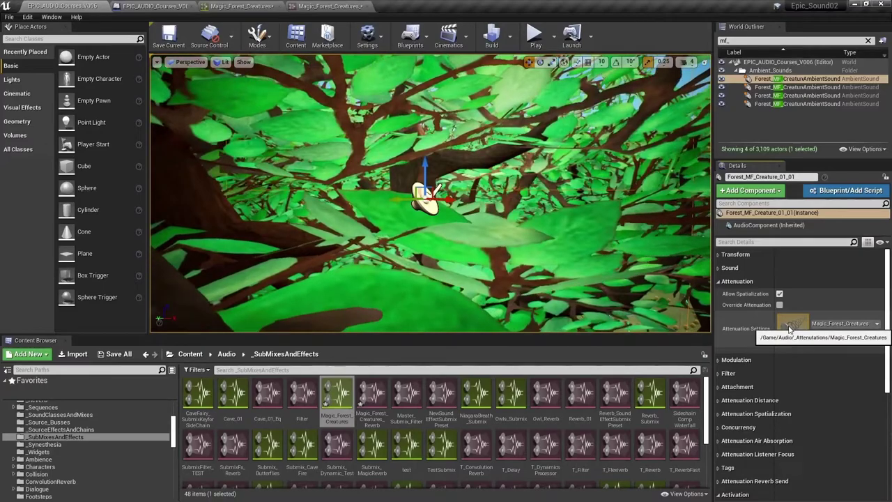
Open the Magic_Forest_Creatures attenuation asset and set the Magic_Forest_Creatures submix as the target of its first submix send
double_click(789, 325)
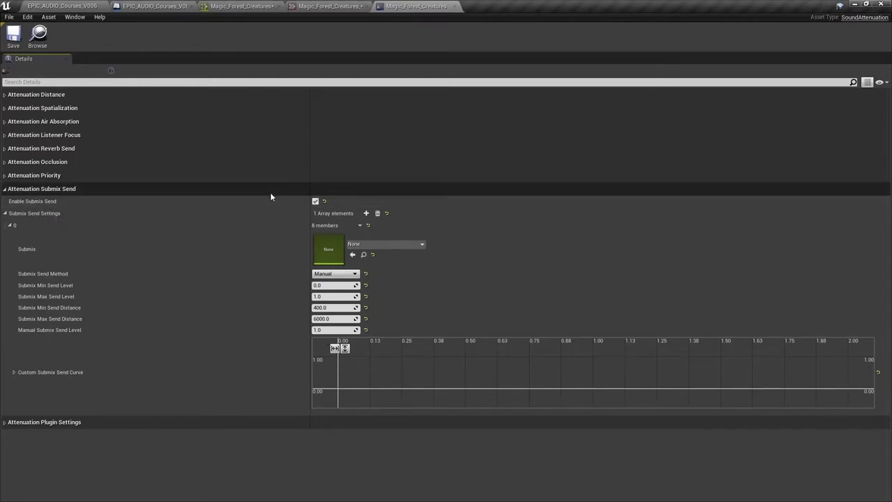
click(388, 243)
text(mag)
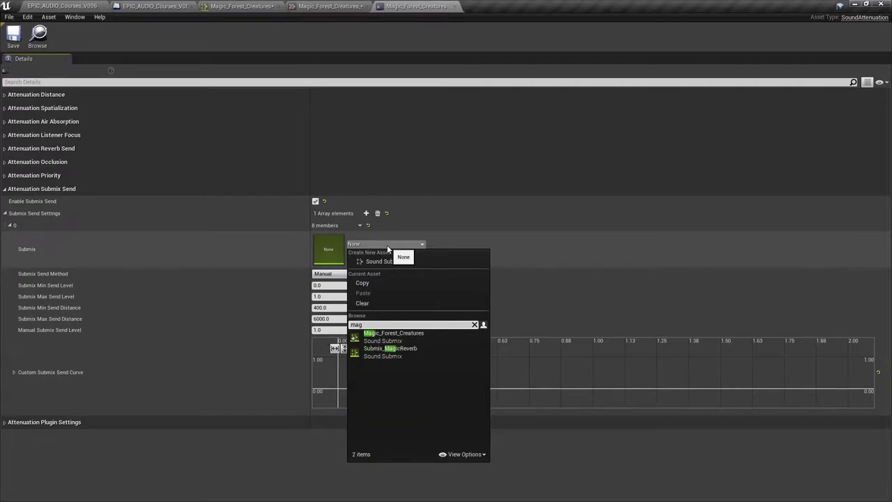
click(389, 338)
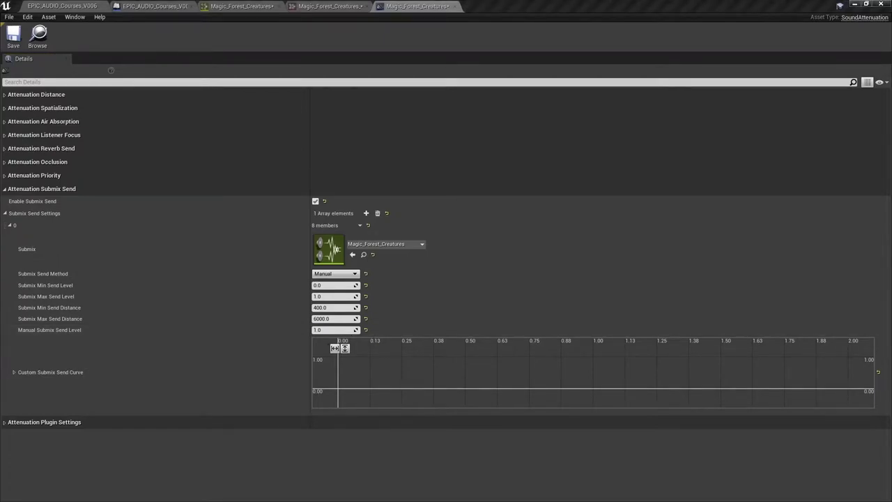
Check the reverb preset's settings, and play the level while walking toward the stone circle
click(324, 6)
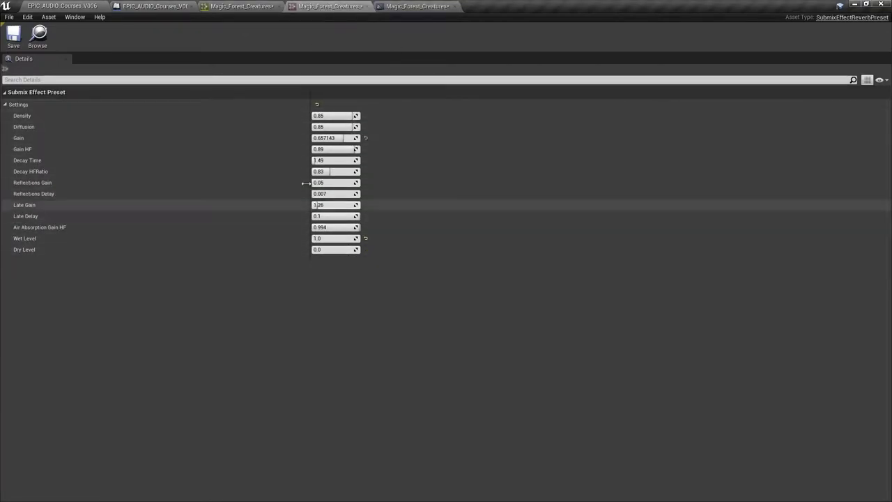
click(45, 7)
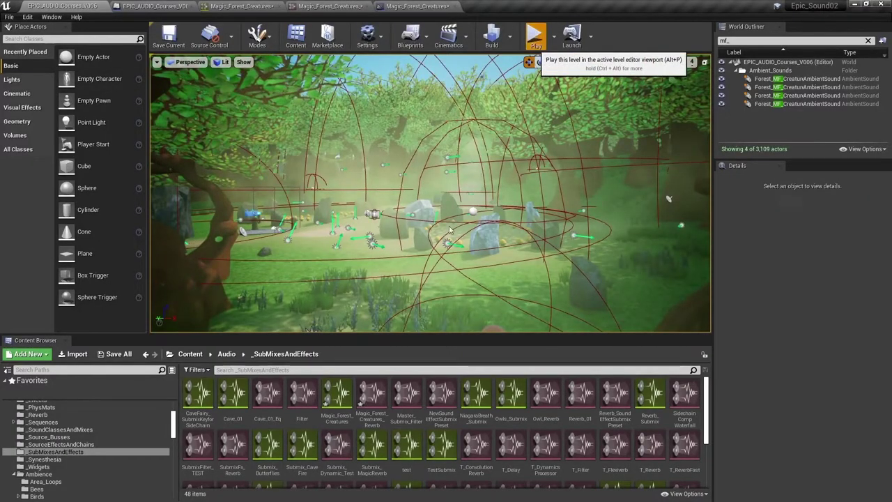
click(536, 36)
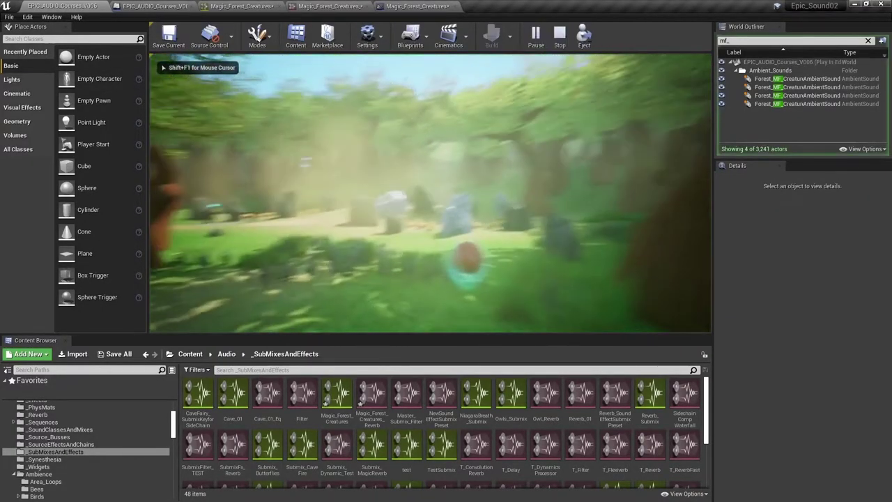
key(w)
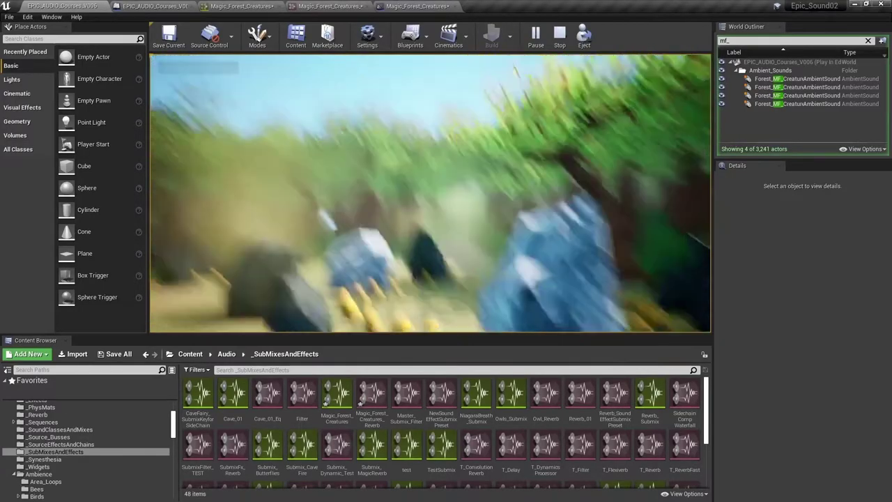
While the level runs, search the Audio folder for "wind" and mute the as_ab_ao_Trees_Wind_02 sound cue
key(shift+F1)
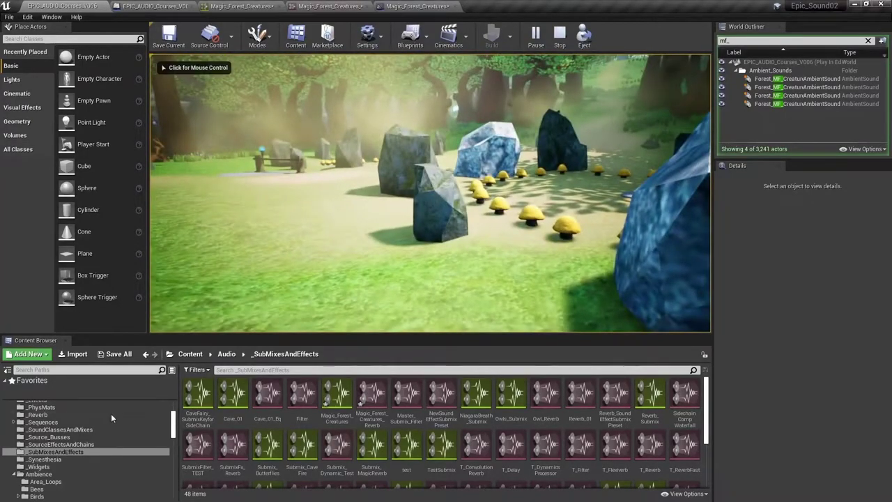
scroll(56, 413, up, 3)
click(50, 420)
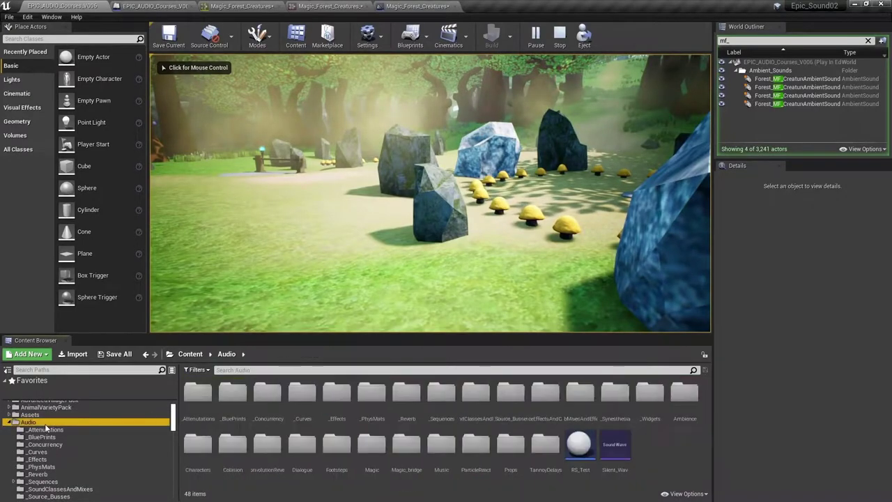
click(279, 370)
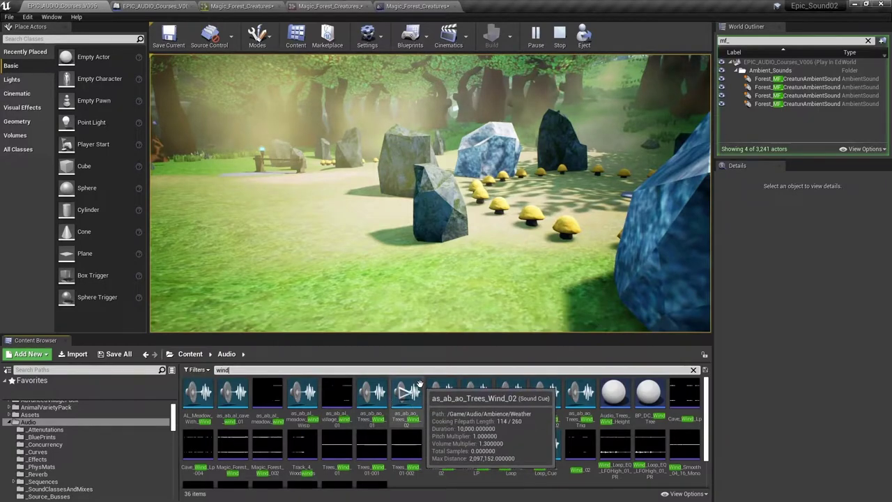
right_click(407, 396)
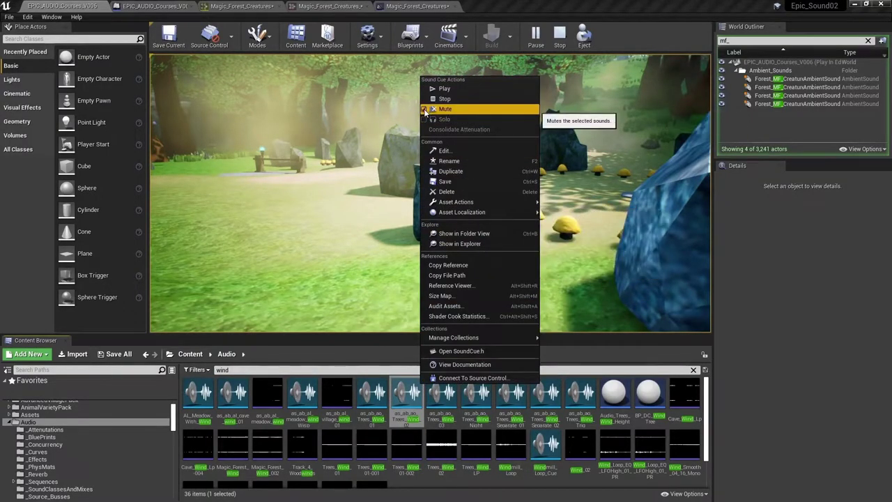
Walk around the stone circle in the running level to listen to the creature sounds
click(390, 258)
key(w)
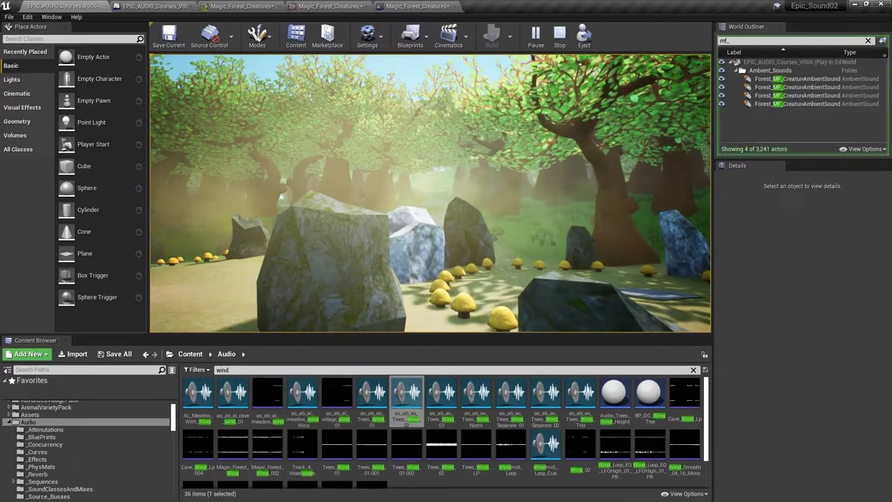
key(shift+F1)
Clear the reverb preset from the first element of the Magic_Forest_Creatures submix effect chain, and assign Magic_Forest_Creatures_Reverb to it again
click(235, 6)
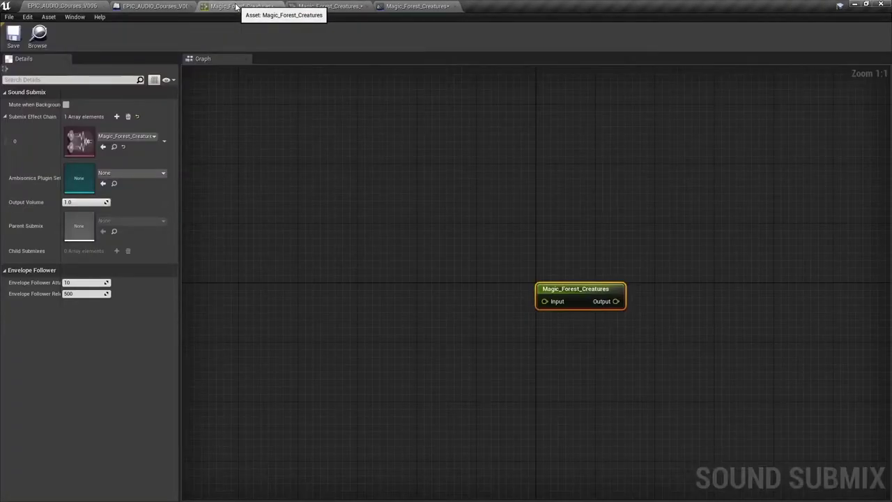
click(140, 138)
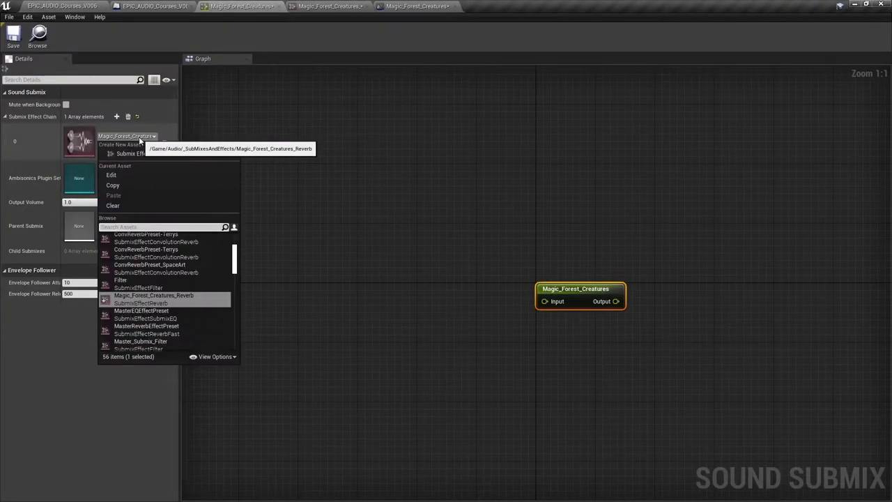
click(129, 207)
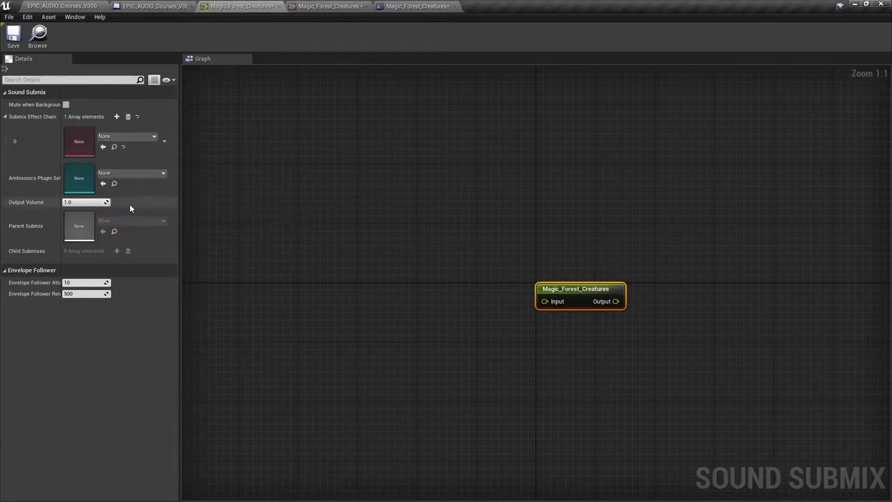
click(144, 138)
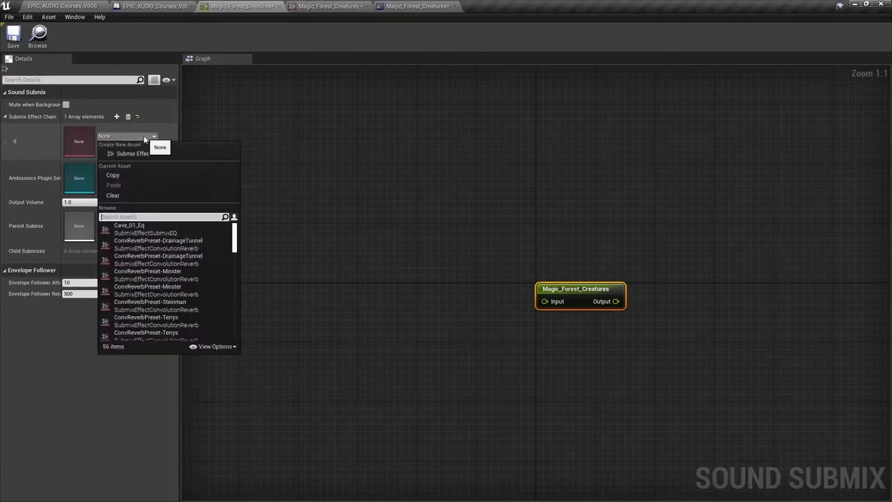
text(magic)
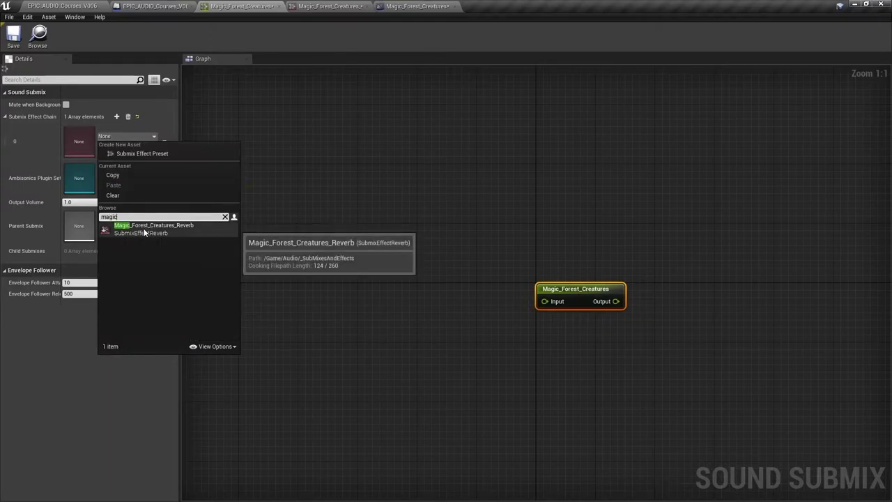
click(145, 230)
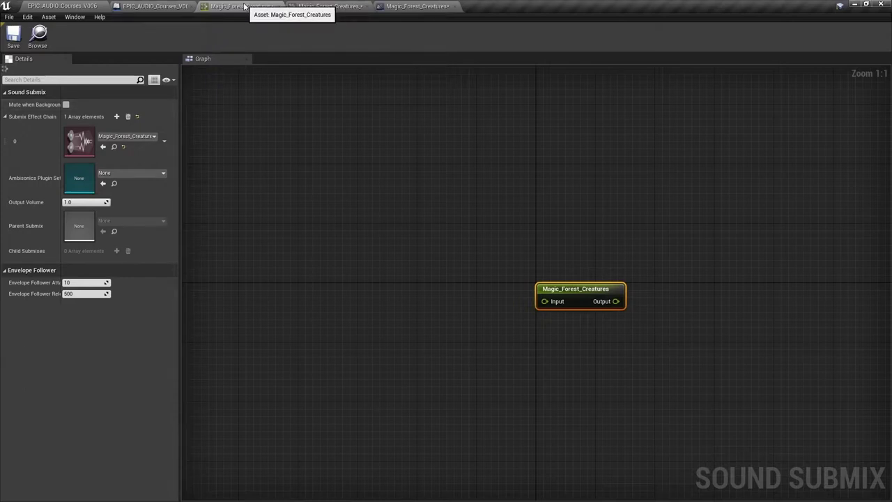
Set the Magic_Forest_Creatures attenuation's Manual Submix Send Level to 0.2, and walk among the stones in the running level to listen
click(410, 7)
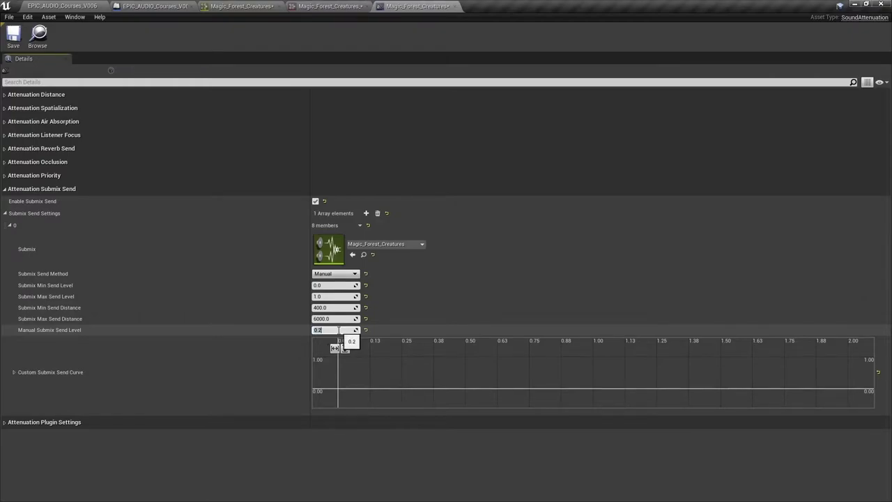
click(63, 6)
click(421, 241)
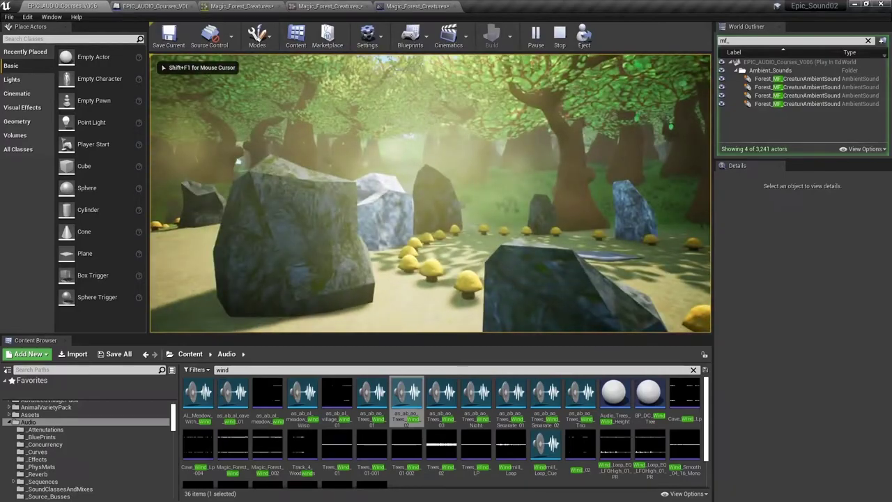
key(w)
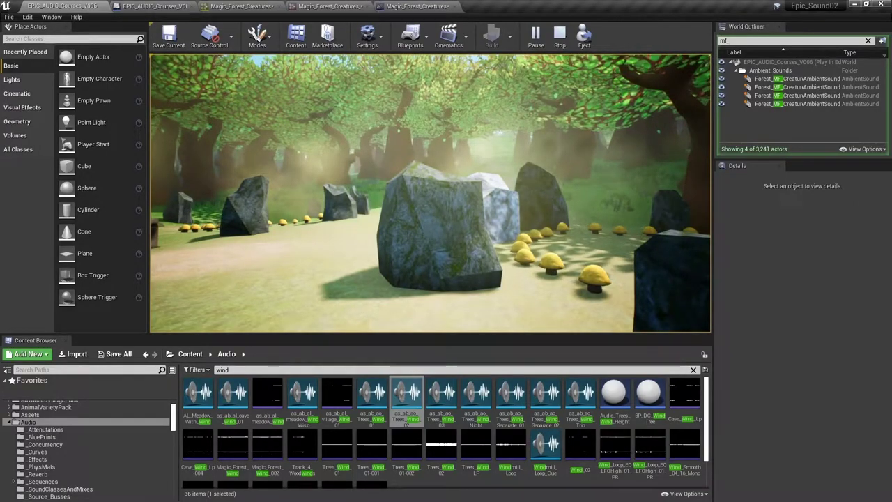
mouse_move(740, 62)
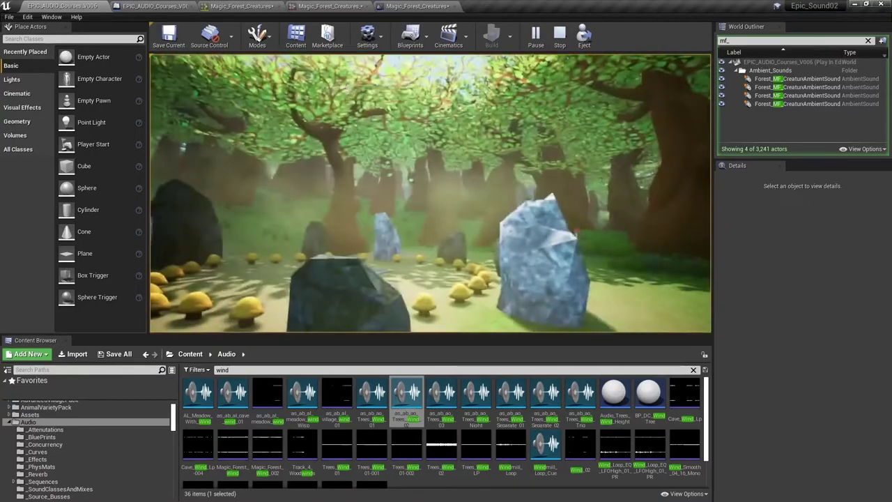
key(w)
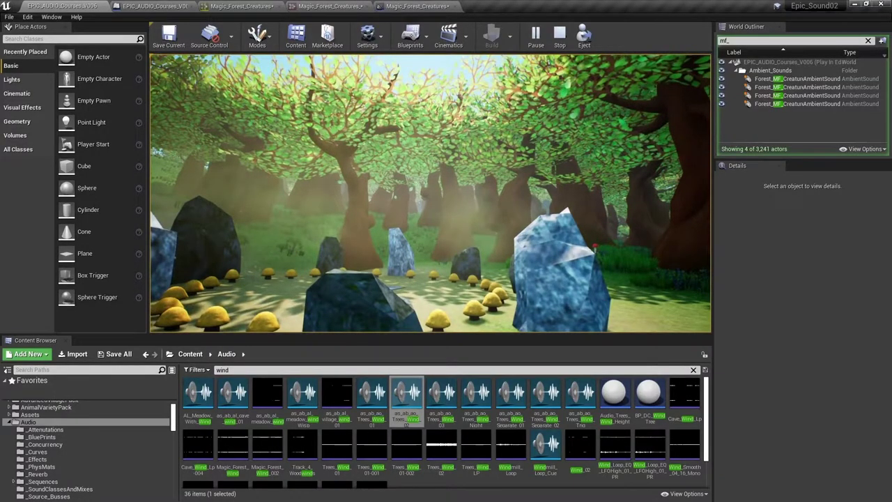
Stop the running level and review the submix send settings of the Magic_Forest_Creatures attenuation
key(Escape)
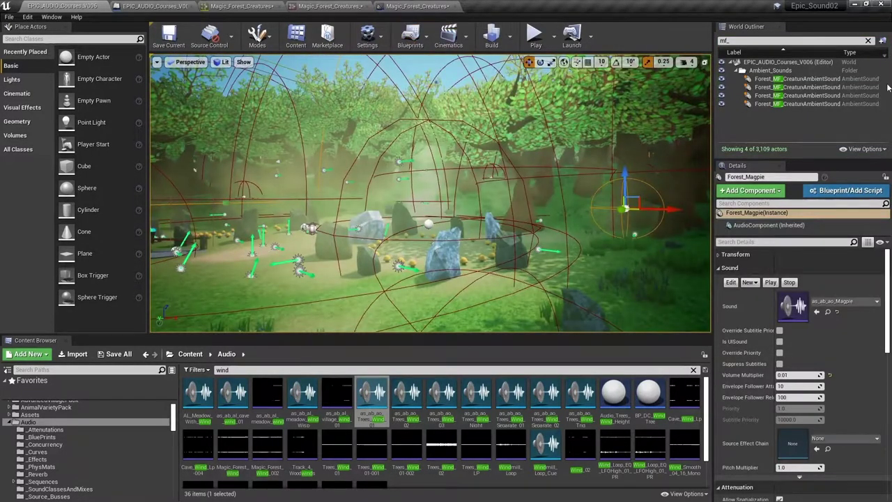
click(416, 6)
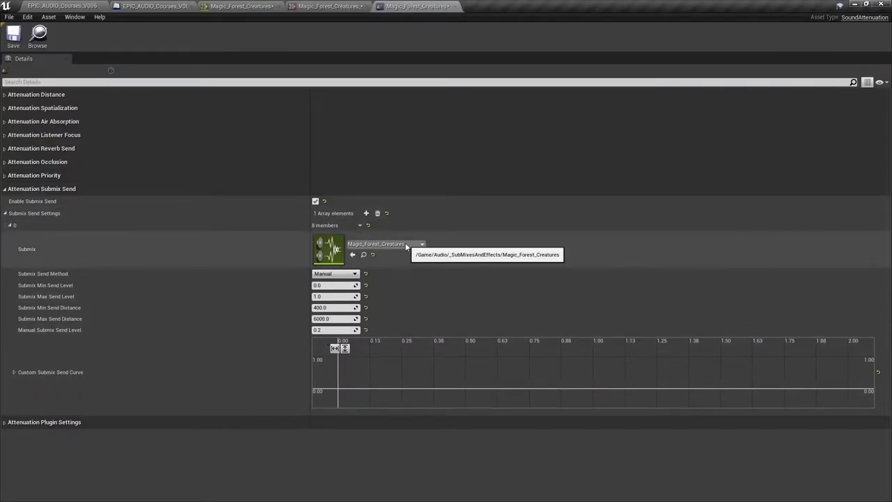
click(83, 8)
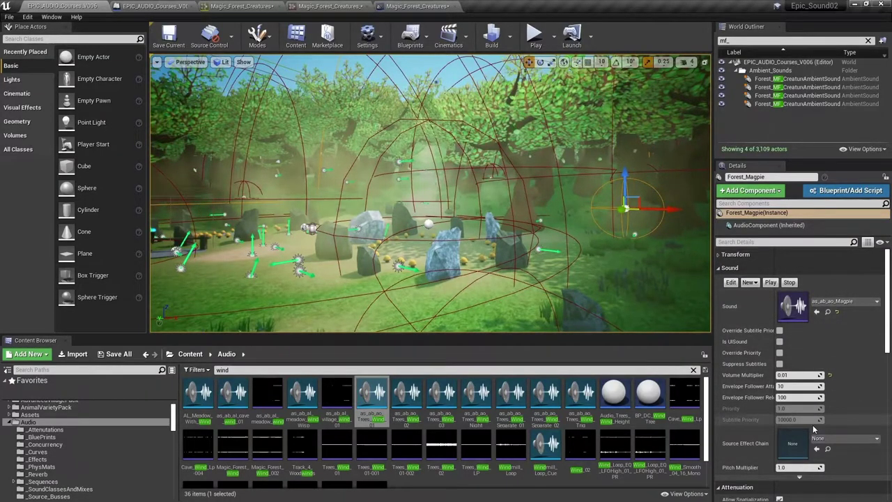
Open the as_ab_ao_Trees_Wind_01 sound cue and add an element to its Submix Sends
double_click(385, 382)
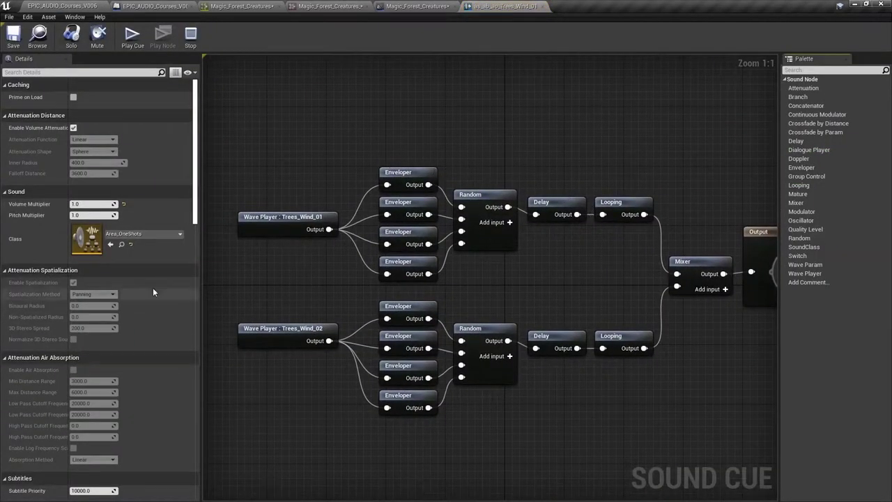
scroll(153, 292, down, 15)
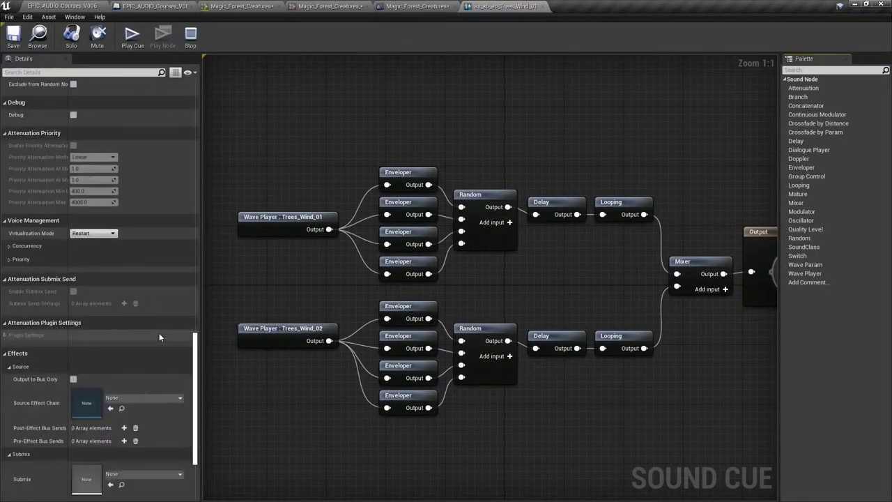
scroll(159, 337, down, 5)
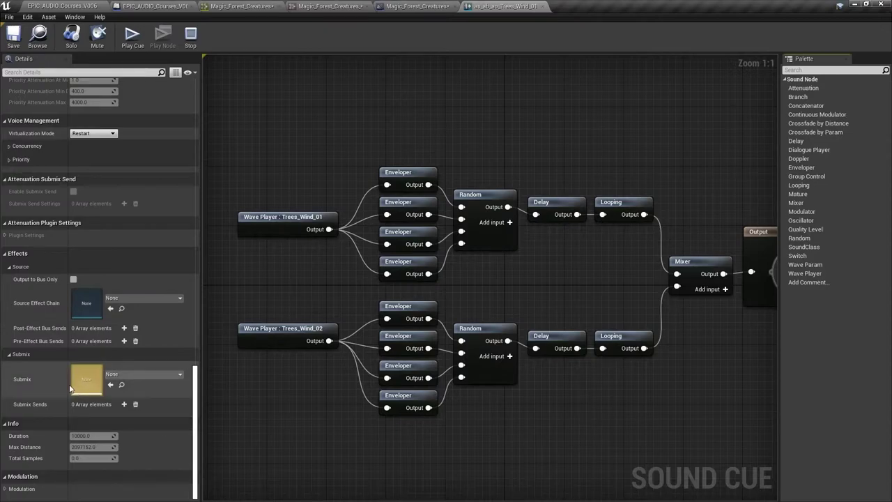
click(123, 404)
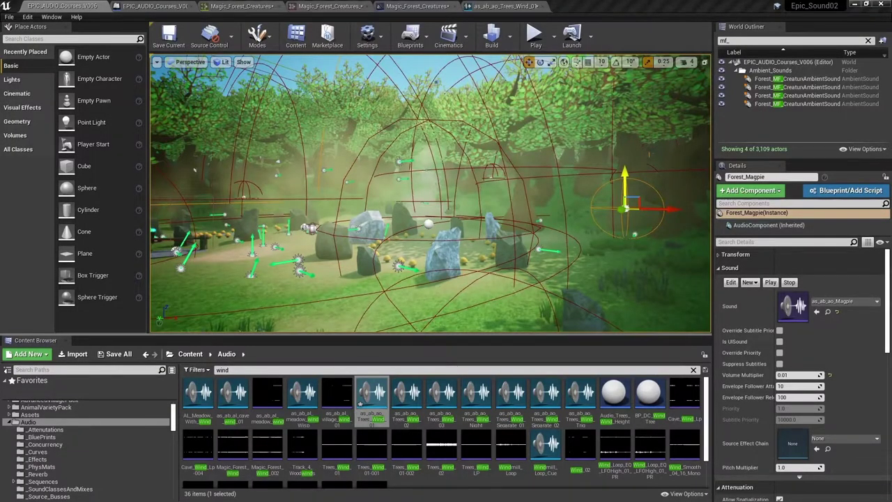
Select the Forest_Owls_01 ambient sound near the standing stones and examine its Attenuation Distance settings and its range in the level
right_drag(194, 169, 203, 187)
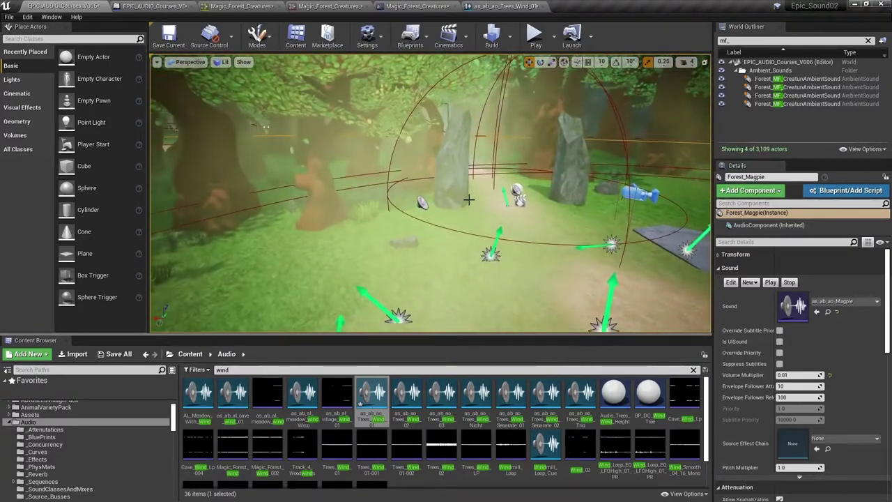
click(422, 202)
key(f)
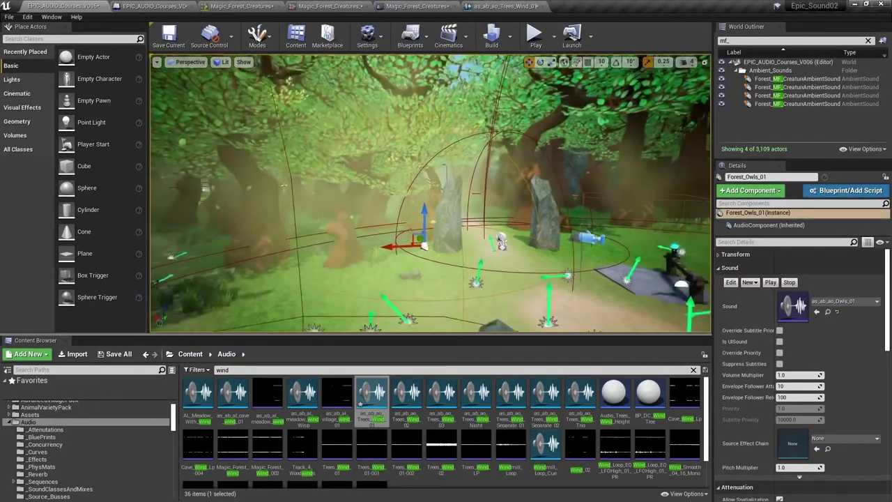
scroll(839, 389, down, 4)
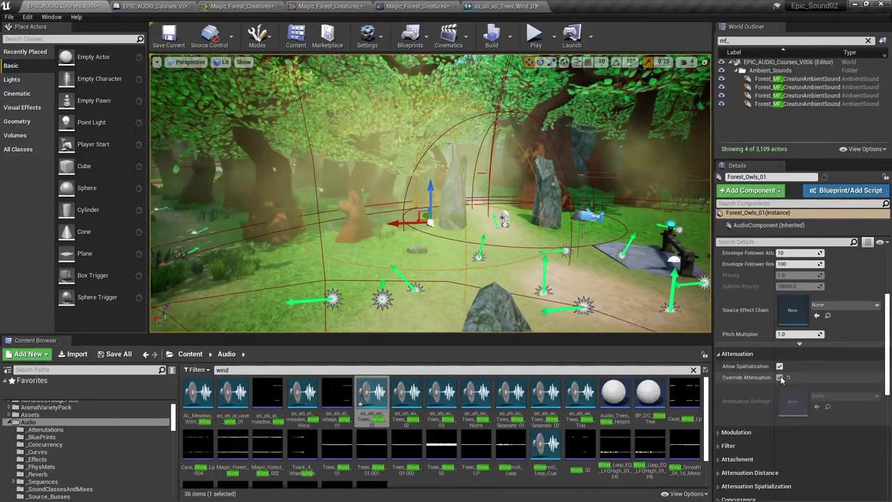
scroll(848, 340, down, 5)
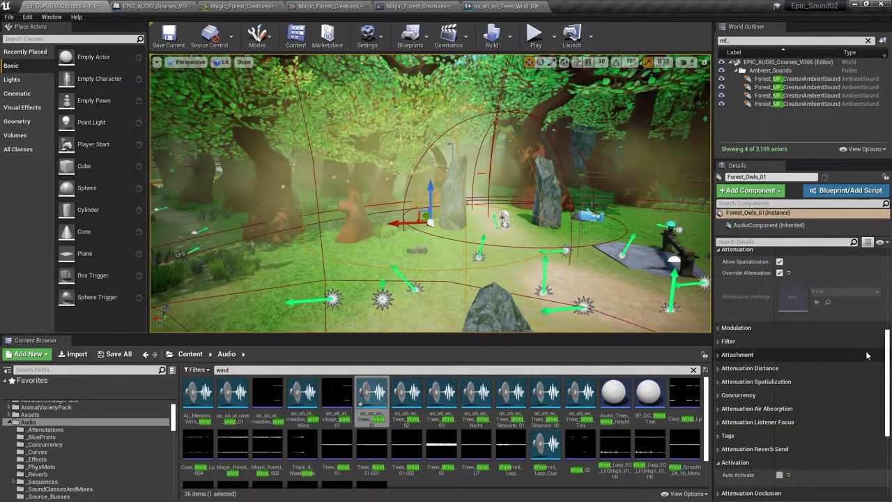
scroll(849, 340, down, 2)
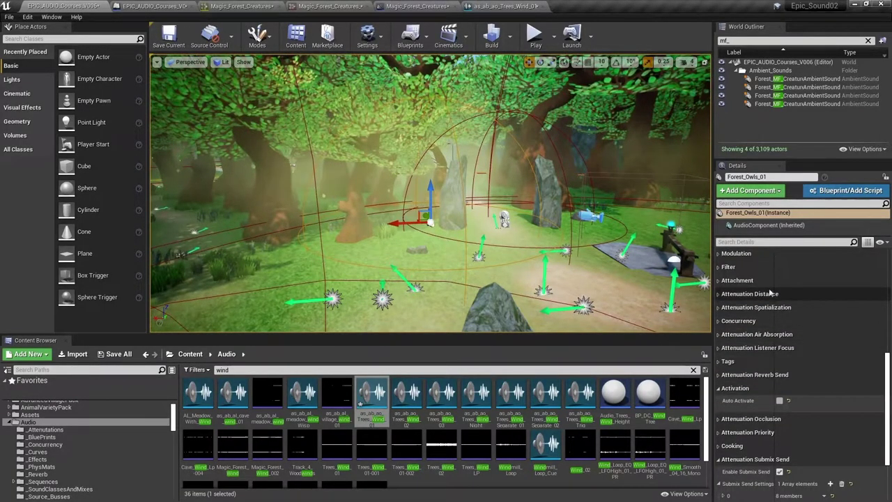
click(718, 294)
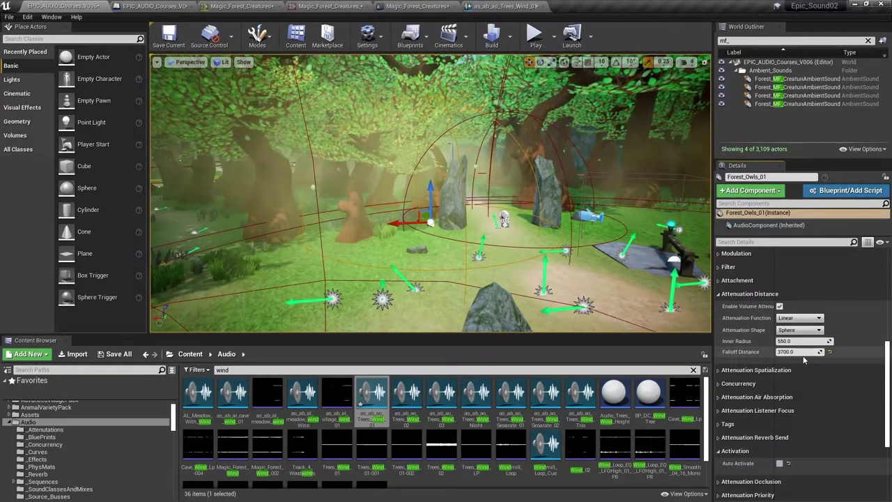
mouse_move(525, 224)
right_down()
mouse_move(551, 221)
mouse_move(512, 223)
mouse_move(525, 220)
right_up()
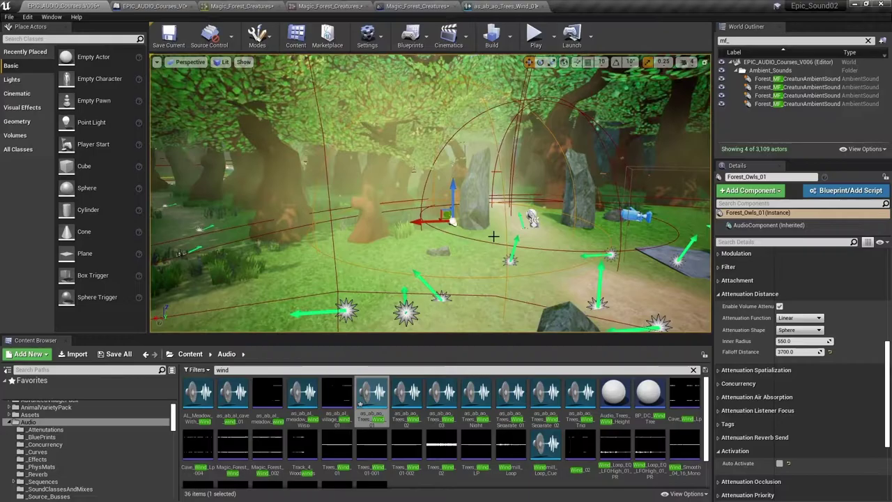
mouse_move(492, 237)
right_down()
mouse_move(517, 233)
mouse_move(509, 234)
right_up()
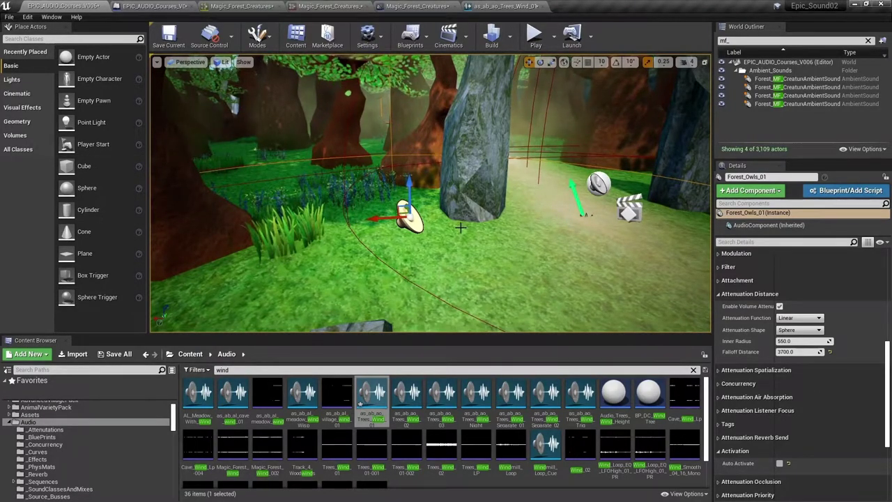
key(f)
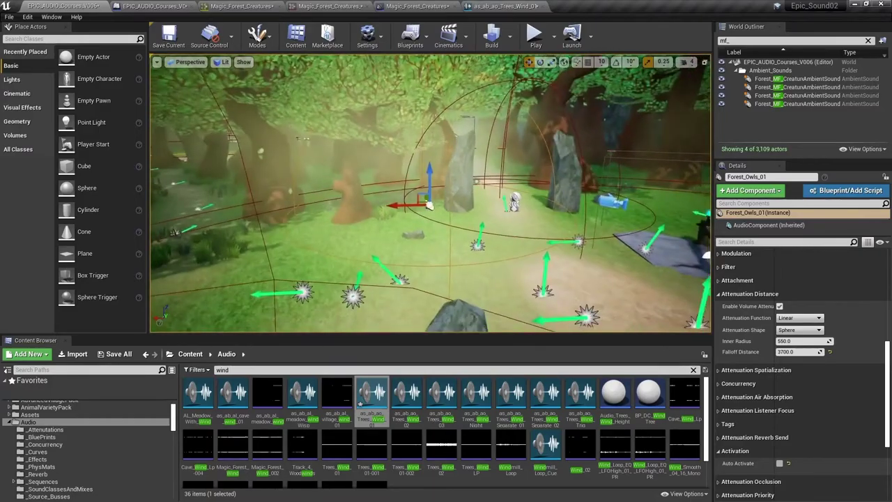
right_drag(430, 193, 412, 204)
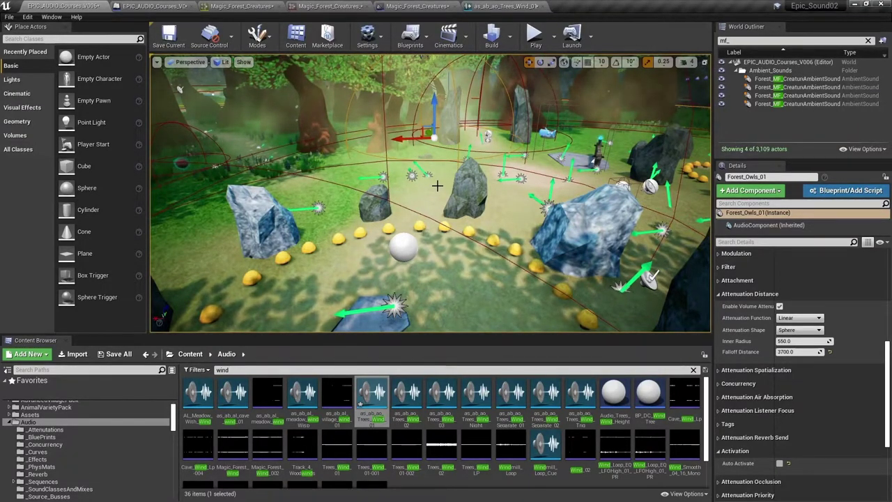
Examine the Submix Send Settings of Forest_Owls_01 and the effect chain of its Owls_Submix
scroll(801, 390, down, 5)
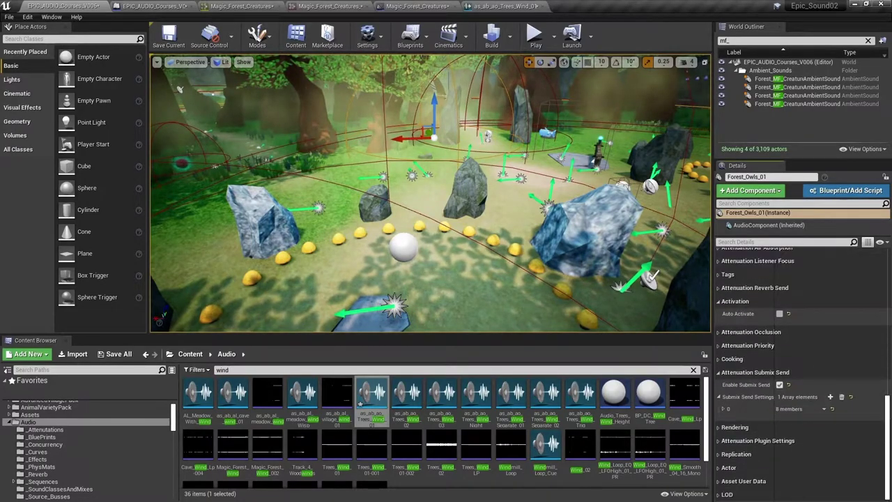
click(723, 409)
scroll(723, 411, down, 5)
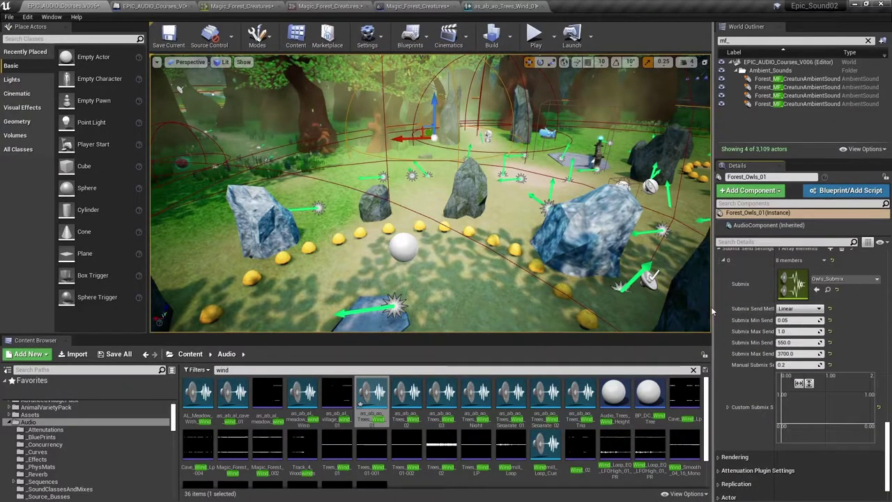
drag(716, 312, 596, 310)
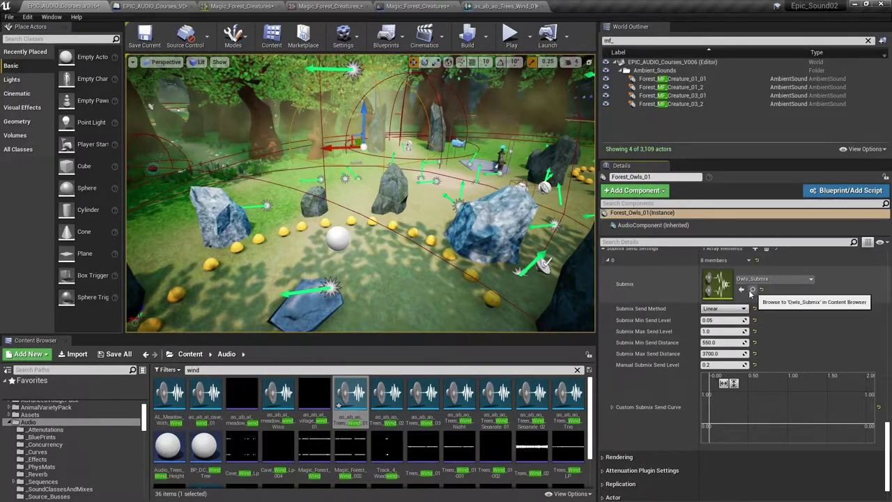
double_click(718, 283)
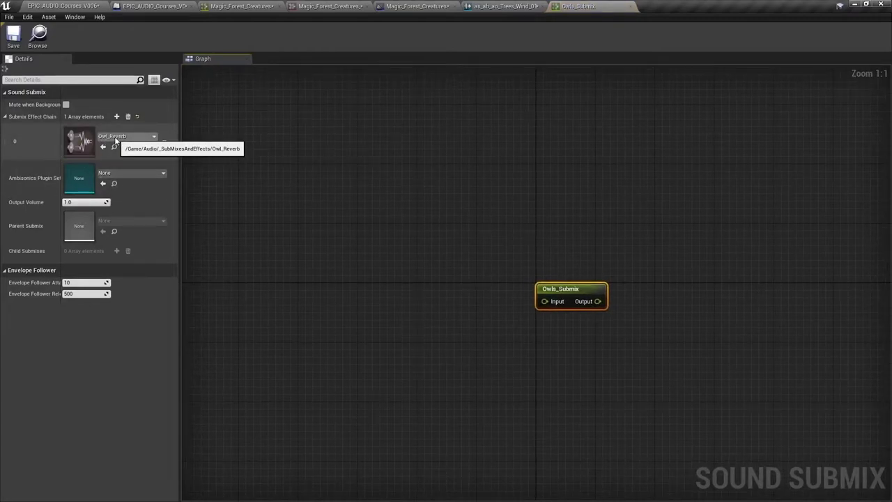
click(62, 5)
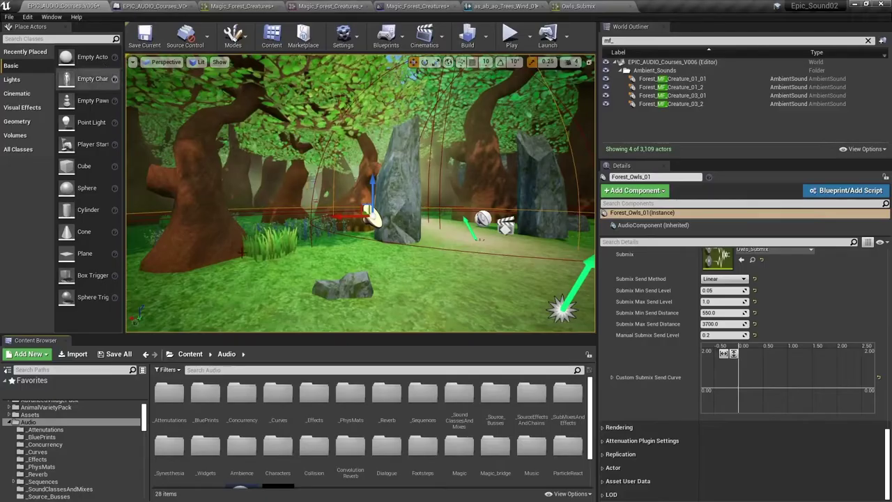
Search the Audio folder for "owl", and in the as_ab_ao_Owls_01 cue set the Delay node before Looping to minimum 2 and maximum 4
click(234, 370)
text(owl)
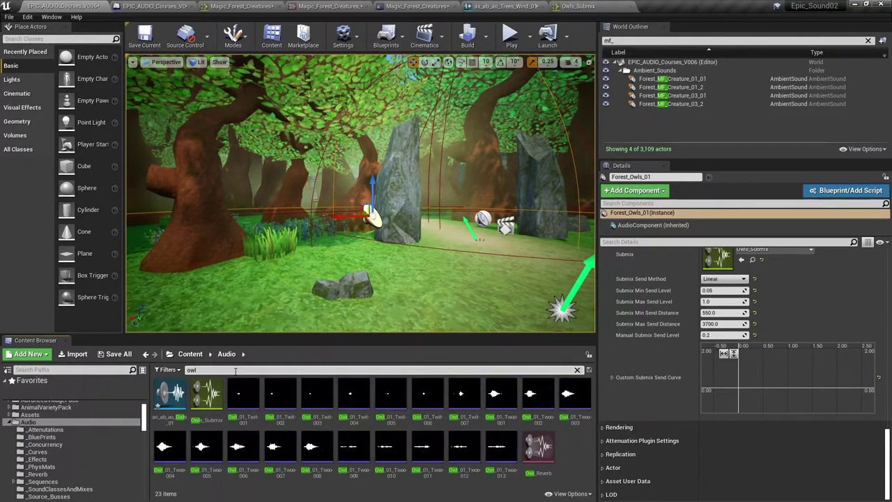
double_click(170, 394)
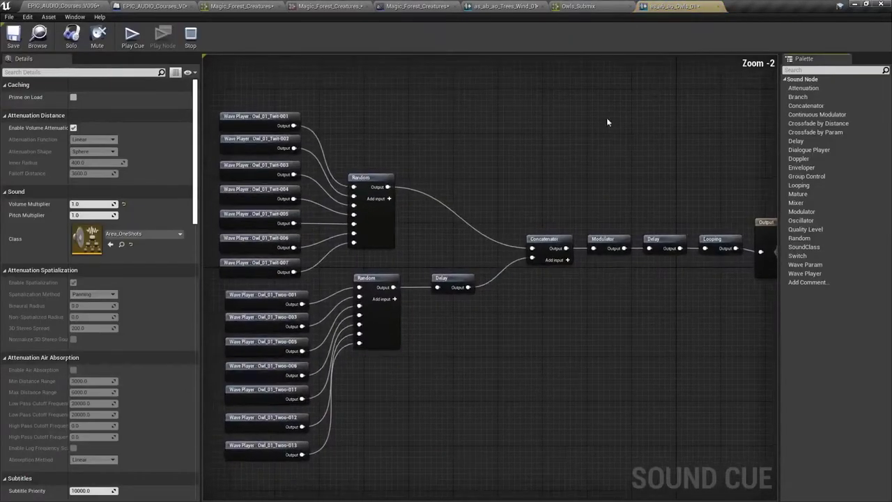
click(686, 236)
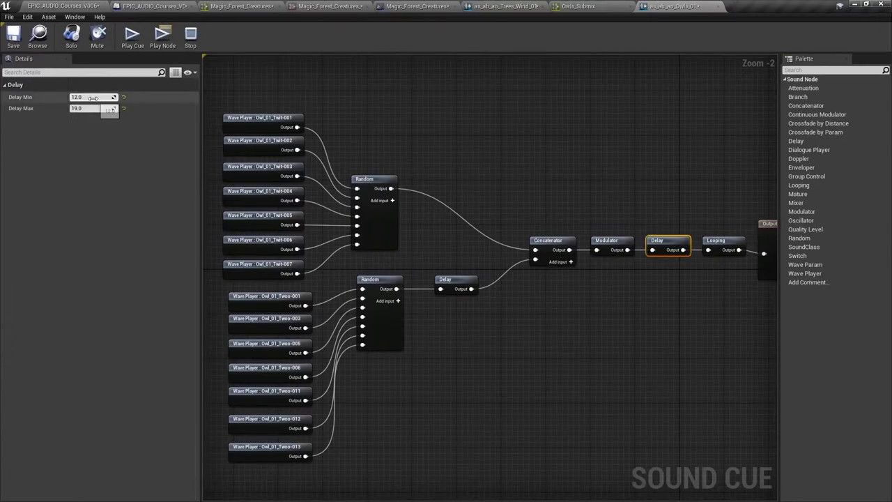
text(2)
key(Return)
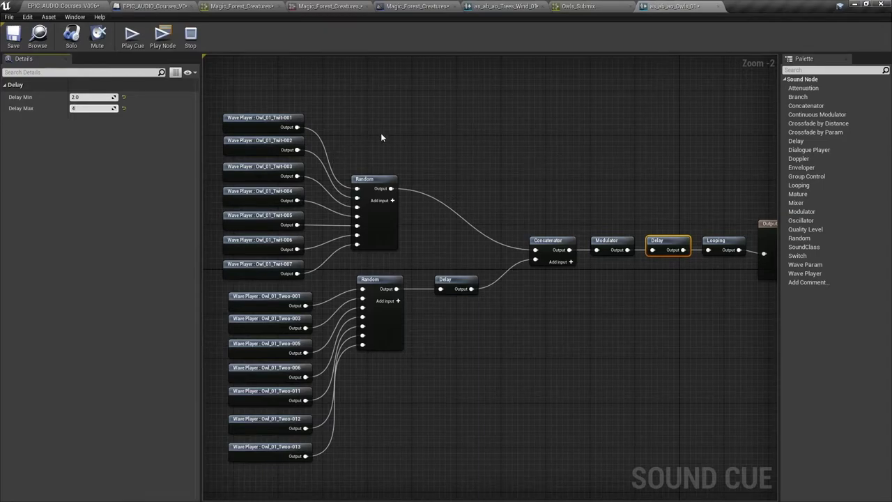
click(473, 139)
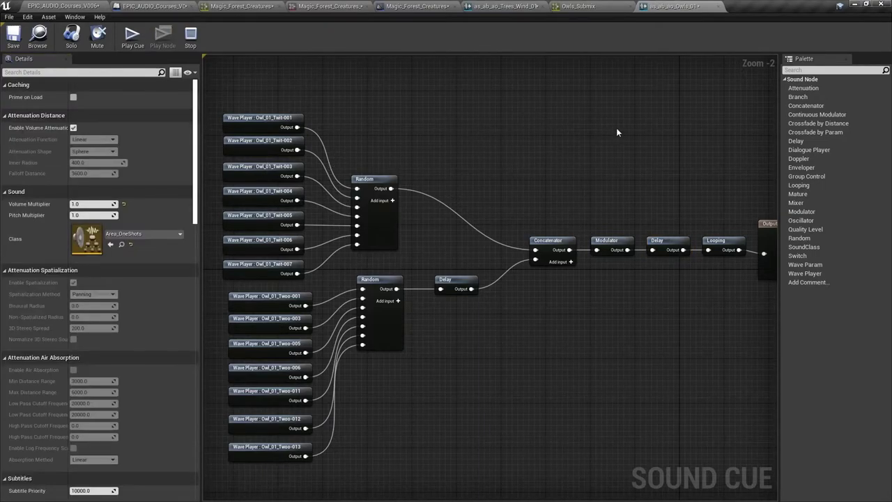
Enable Auto Activate for the Forest_Owls_01 ambient sound in the level
click(123, 12)
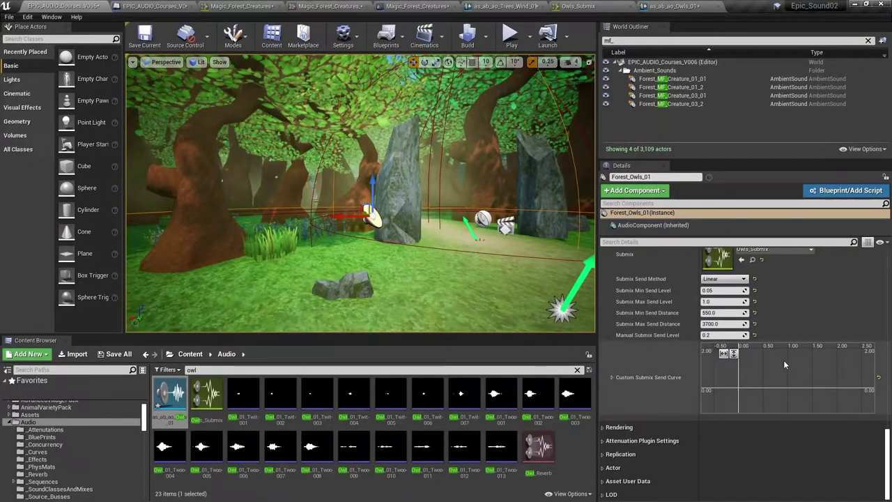
scroll(747, 338, up, 5)
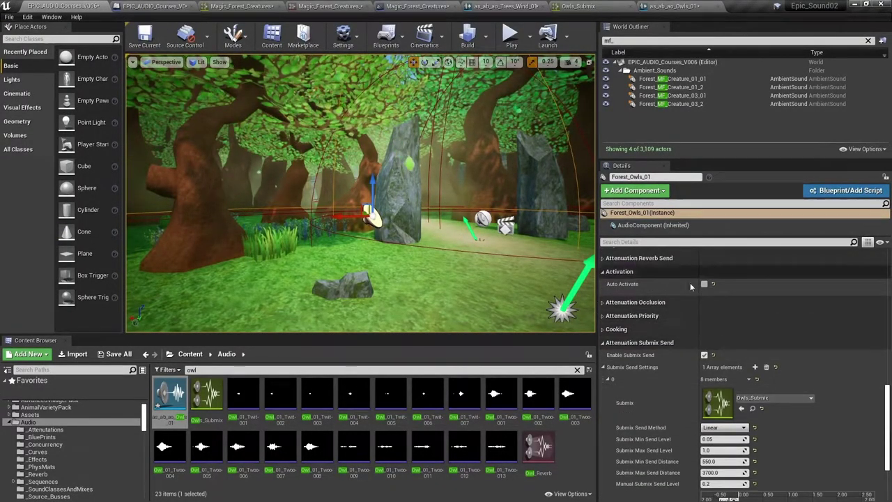
scroll(606, 306, up, 3)
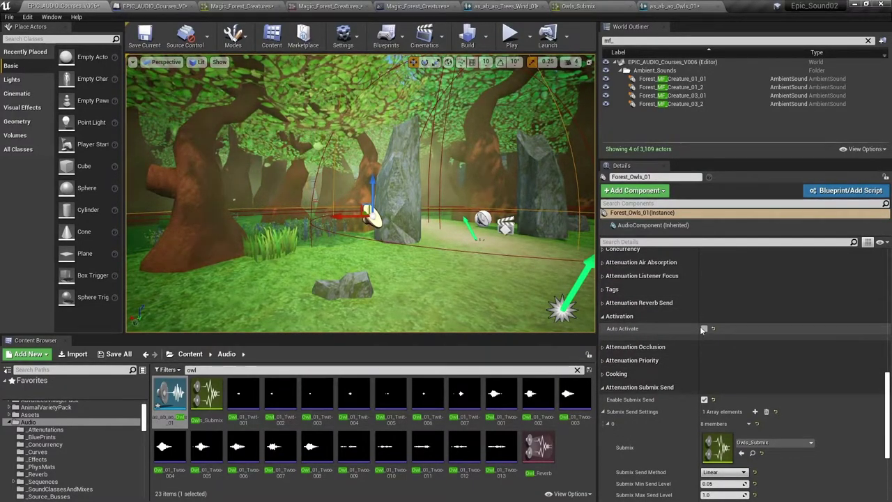
click(704, 329)
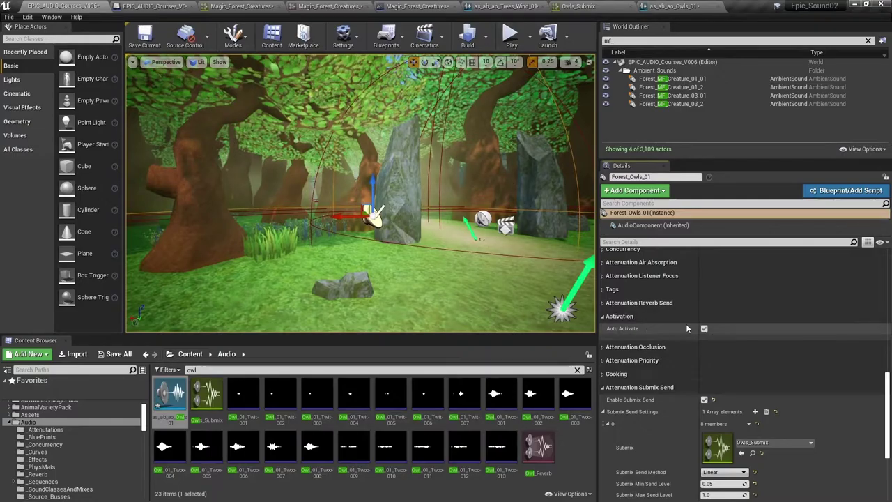
Set Forest_Owls_01's Manual Submix Send Level to 0.0 and Submix Min Send Level to 0.01, and inspect the sound from near and far
scroll(766, 376, down, 3)
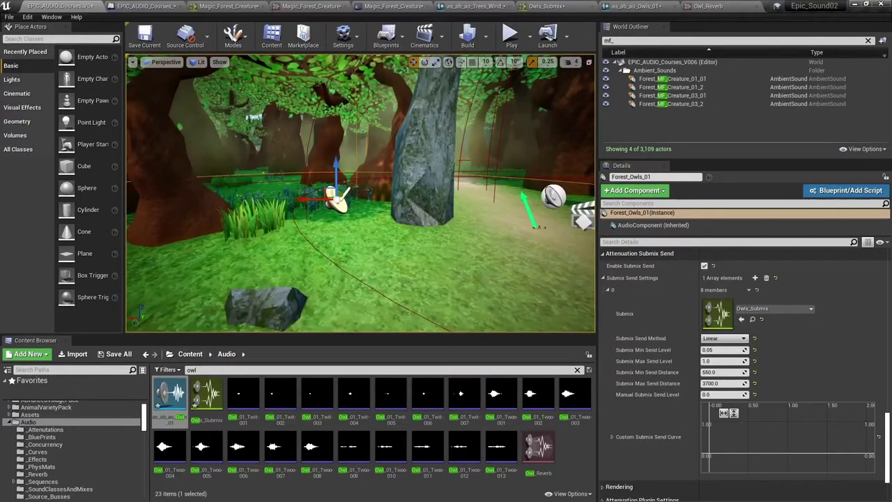
right_drag(361, 195, 354, 193)
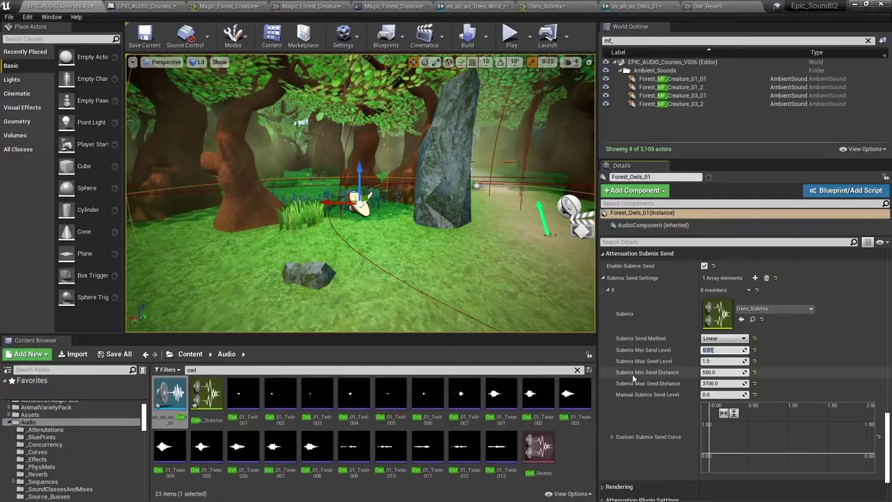
right_drag(404, 263, 374, 209)
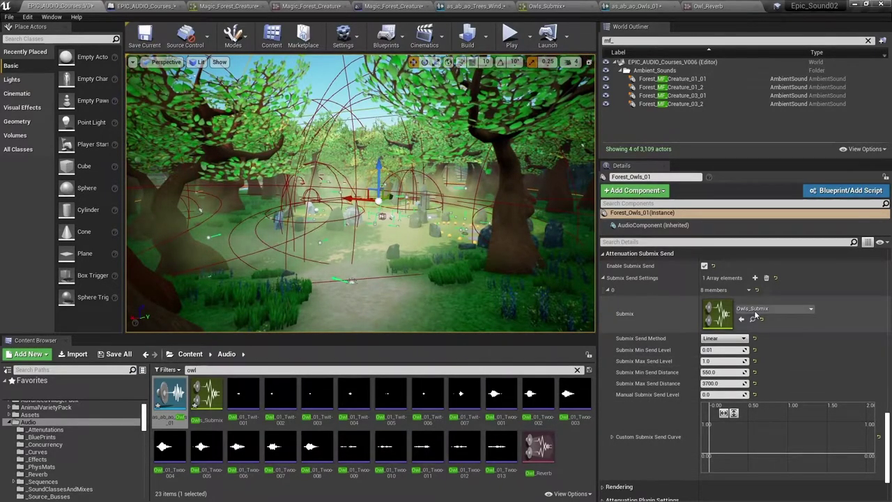
right_drag(456, 281, 541, 283)
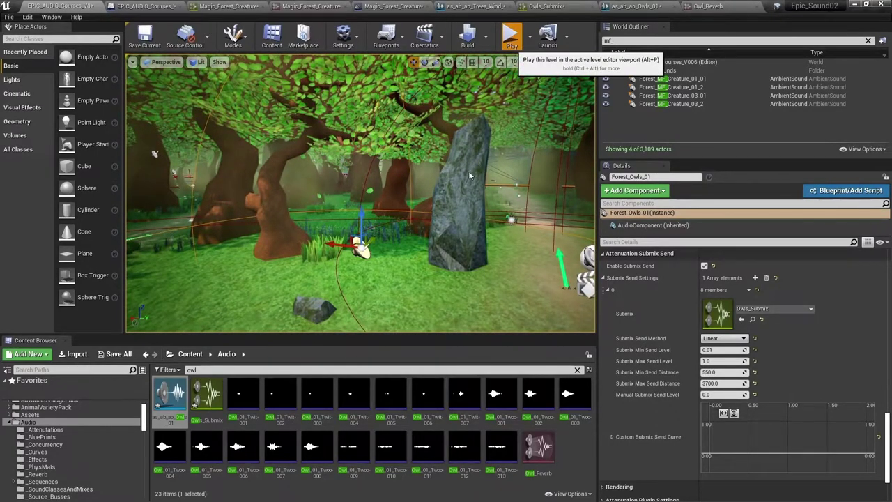
Play the level in the viewport and solo the as_ab_ao_Owls_01 sound cue
click(510, 37)
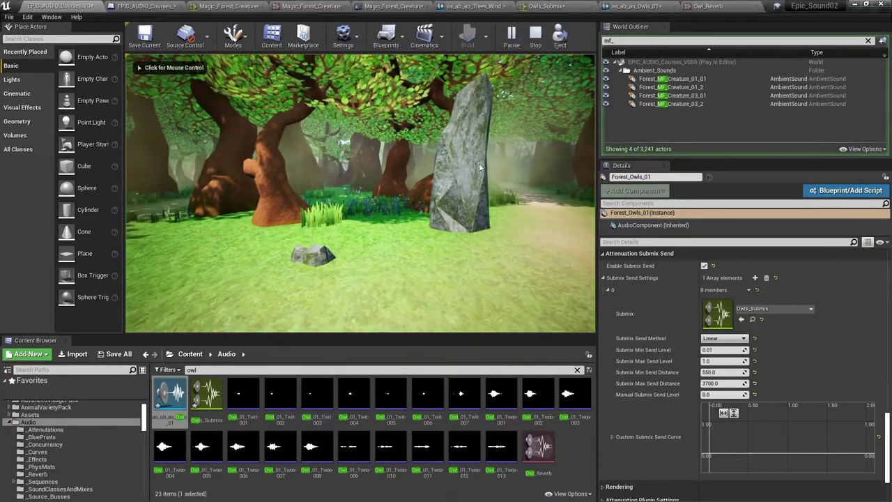
right_click(180, 378)
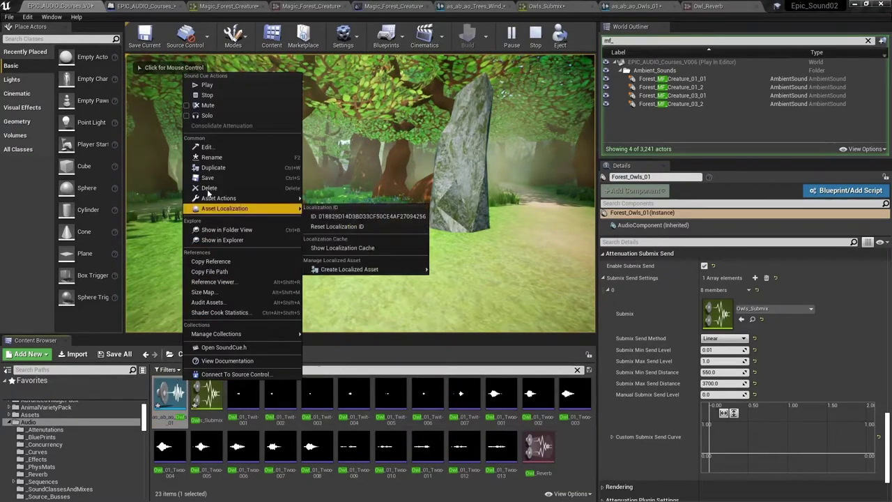
click(216, 116)
click(320, 233)
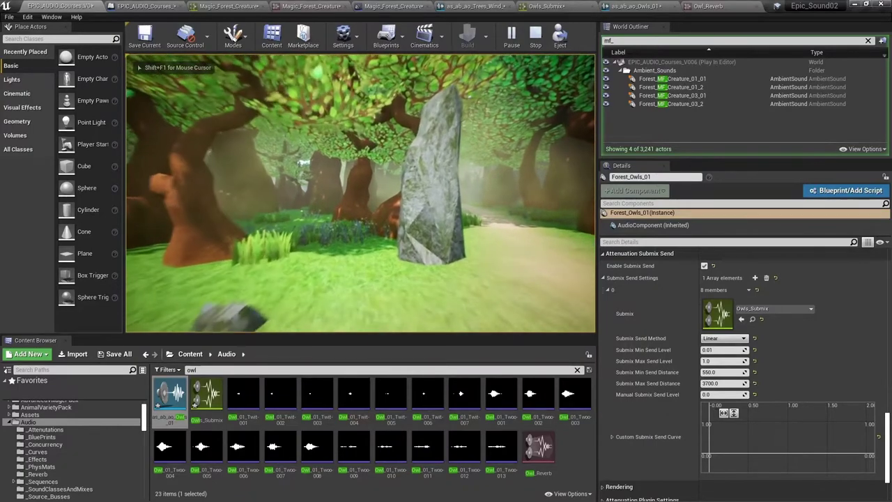
Walk along the forest path away from the owls to hear how their reverb send changes with distance
key(w)
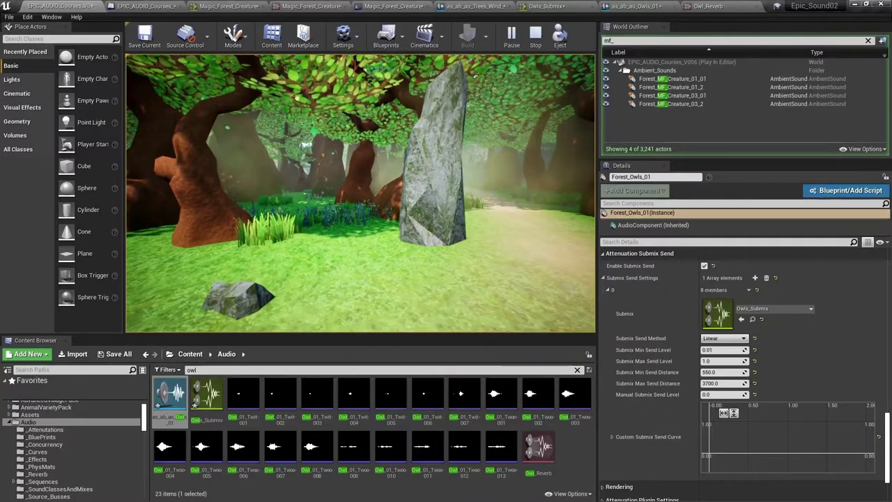
key(w)
key(w)
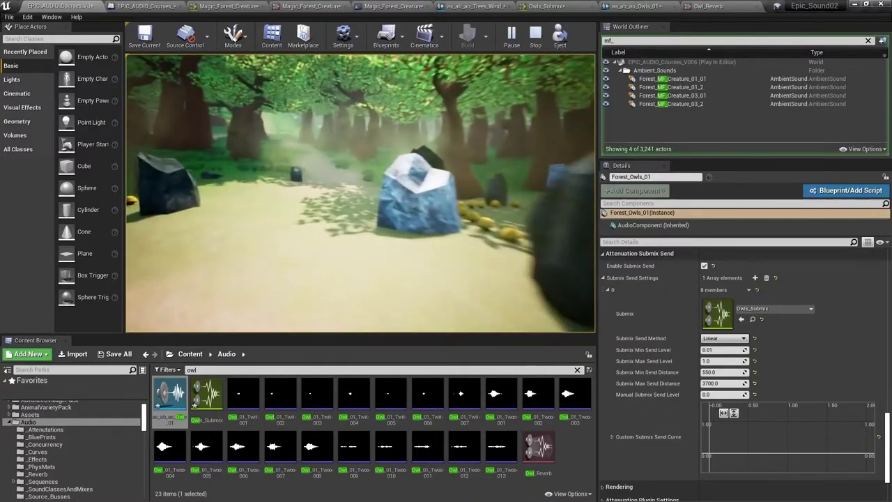
key(w)
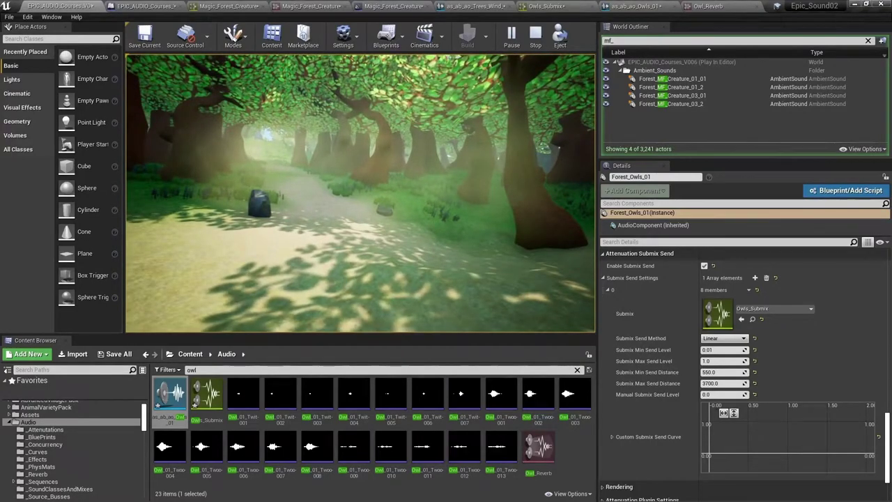
key(w)
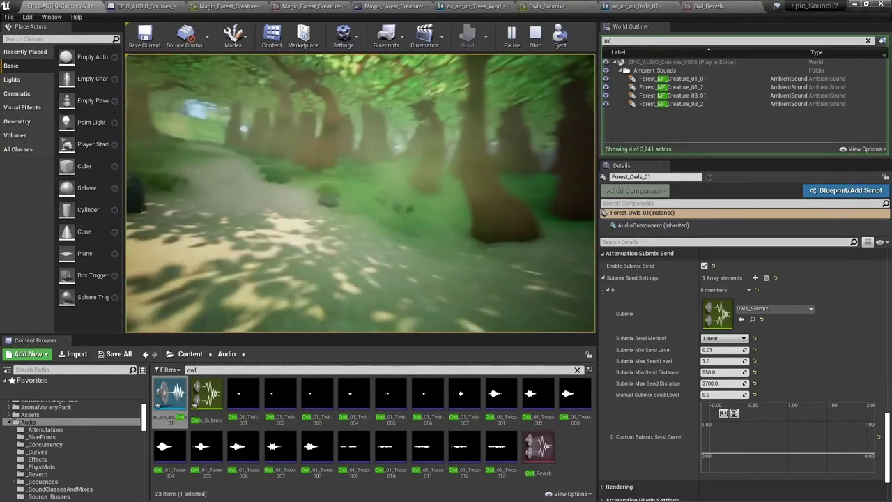
key(w)
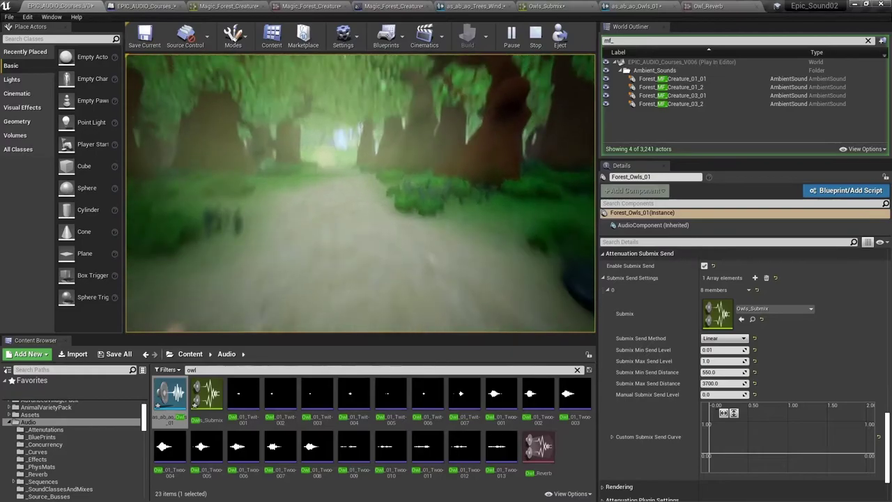
key(w)
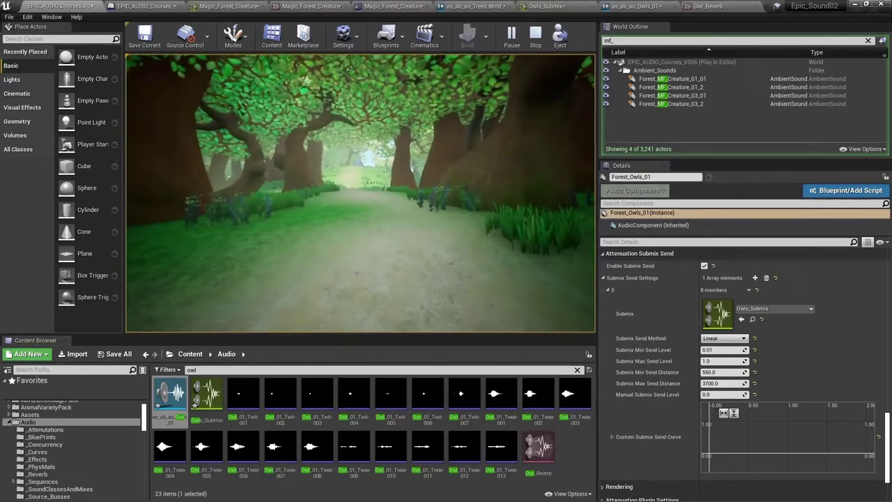
key(w)
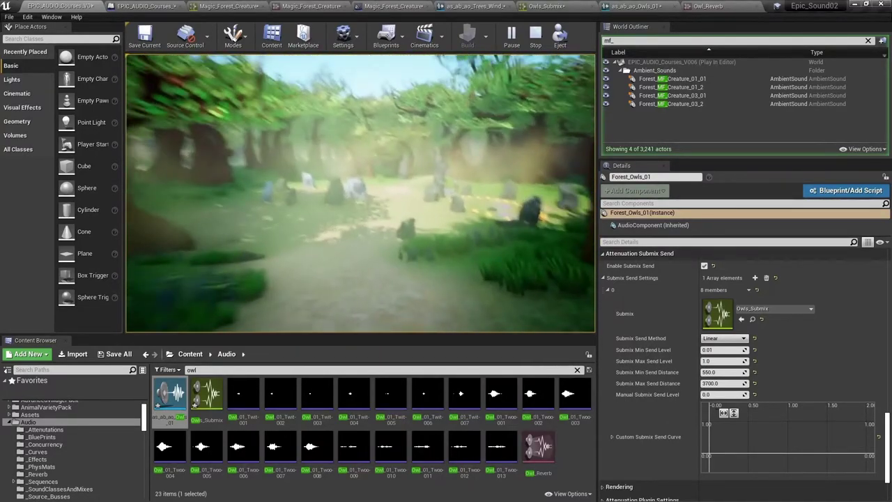
key(w)
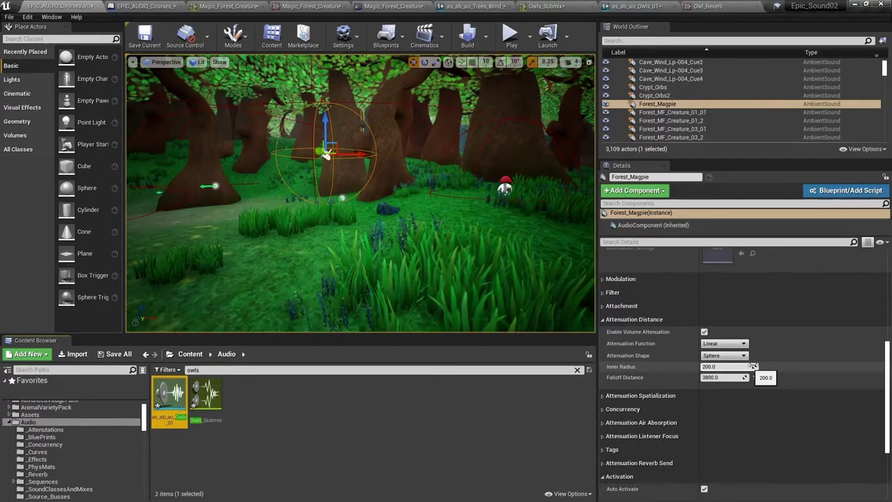
Enable Submix Send for the Forest_Magpie ambient sound and add one element to its Submix Send Settings
scroll(828, 369, down, 4)
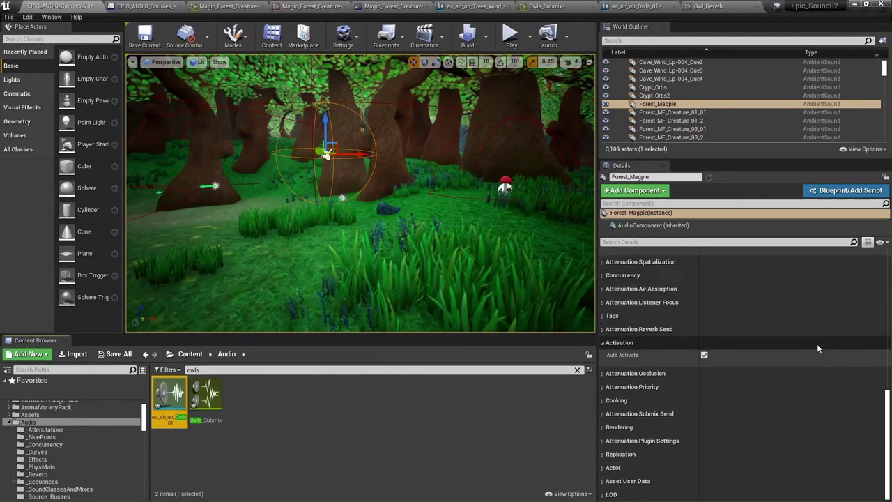
click(602, 414)
click(703, 426)
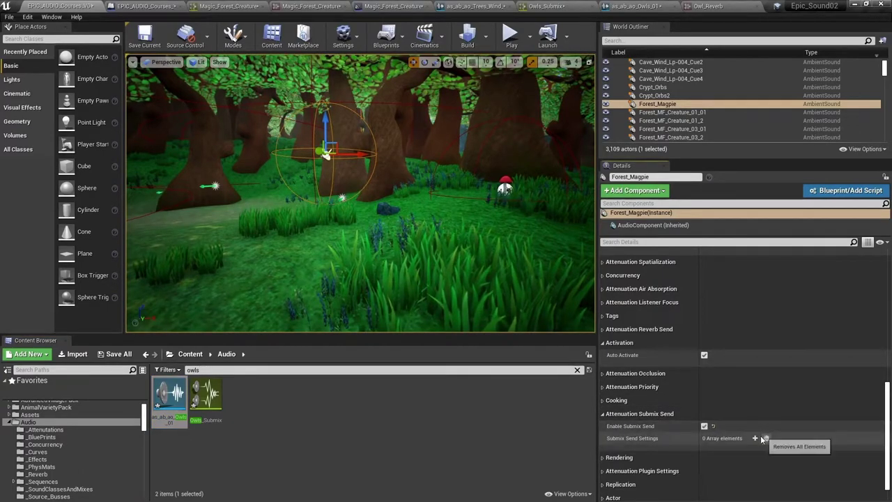
click(754, 438)
Assign Owls_Submix as the submix of Forest_Magpie's new send element
scroll(808, 387, down, 1)
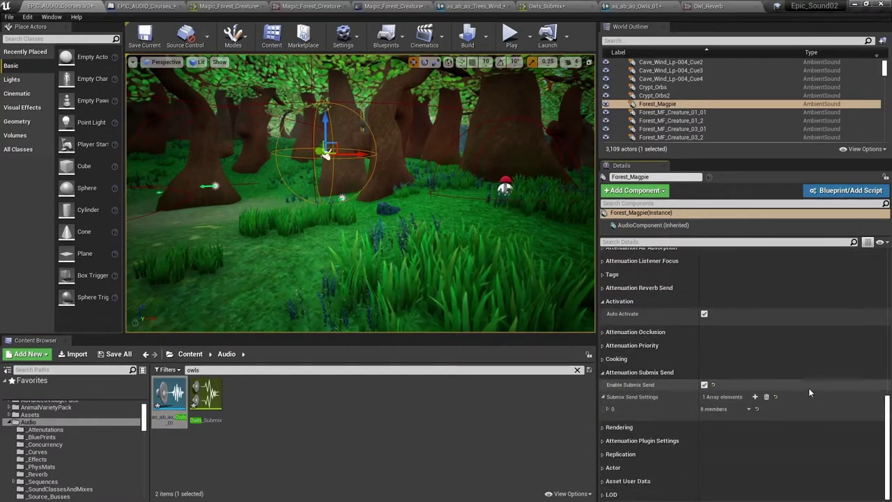
click(608, 409)
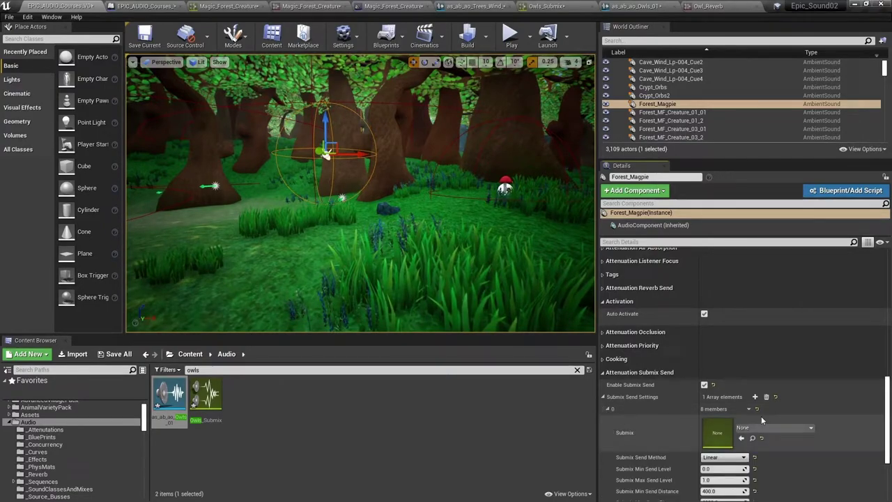
click(767, 426)
text(owls)
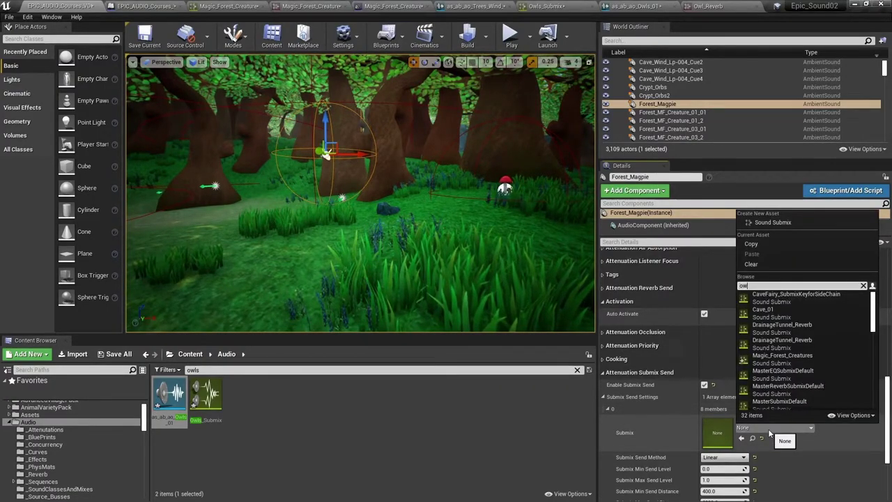
click(767, 294)
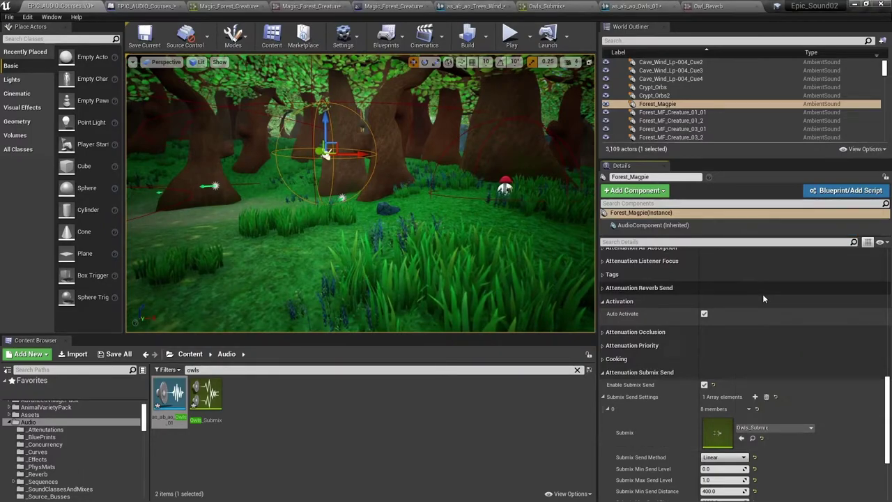
Set Forest_Magpie's Submix Send Method to Custom Curve and open the custom send curve in its own editor window
scroll(780, 320, down, 2)
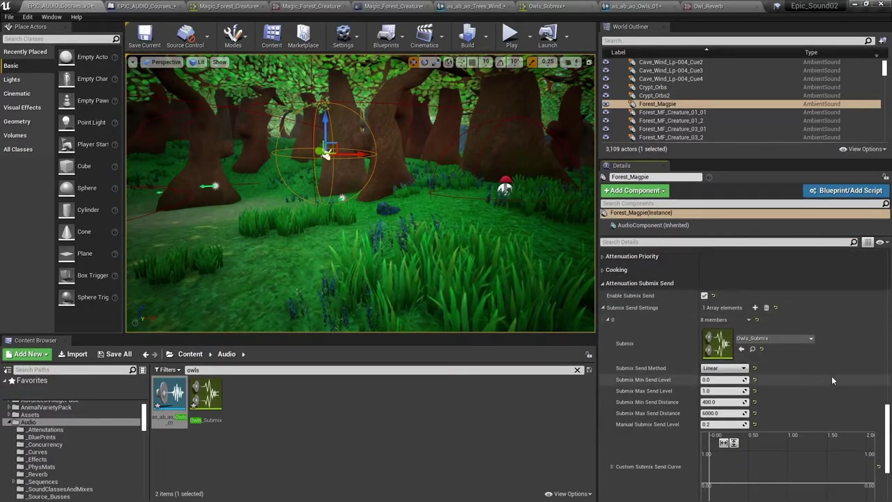
click(725, 368)
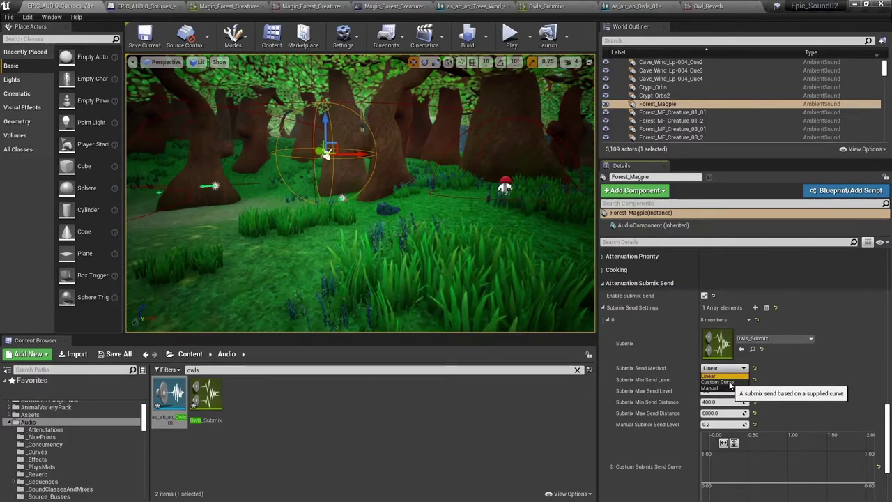
click(721, 391)
scroll(801, 418, down, 1)
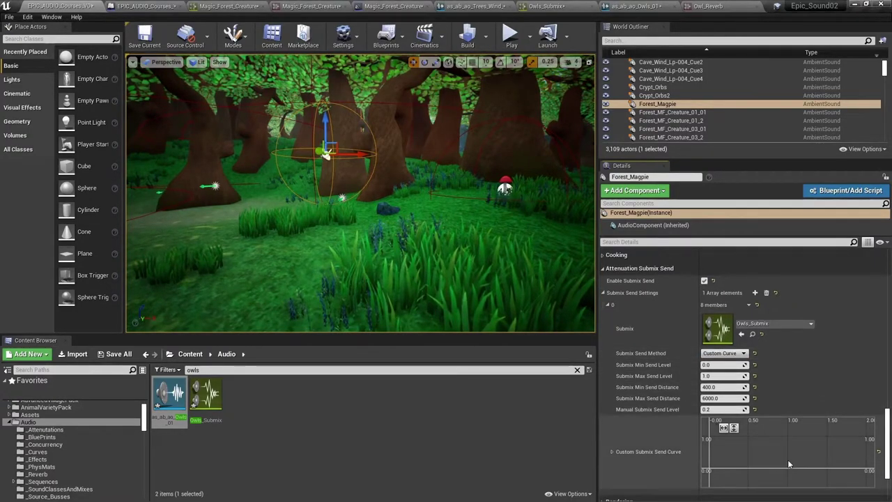
double_click(758, 448)
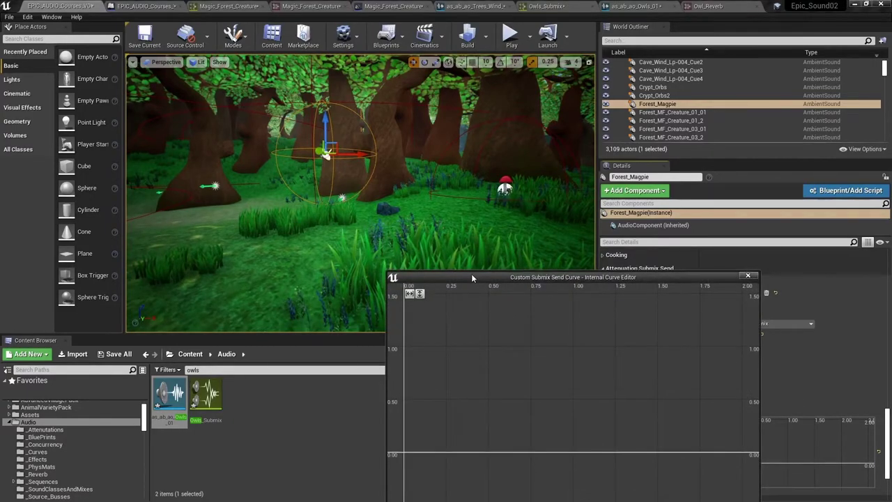
drag(471, 273, 441, 202)
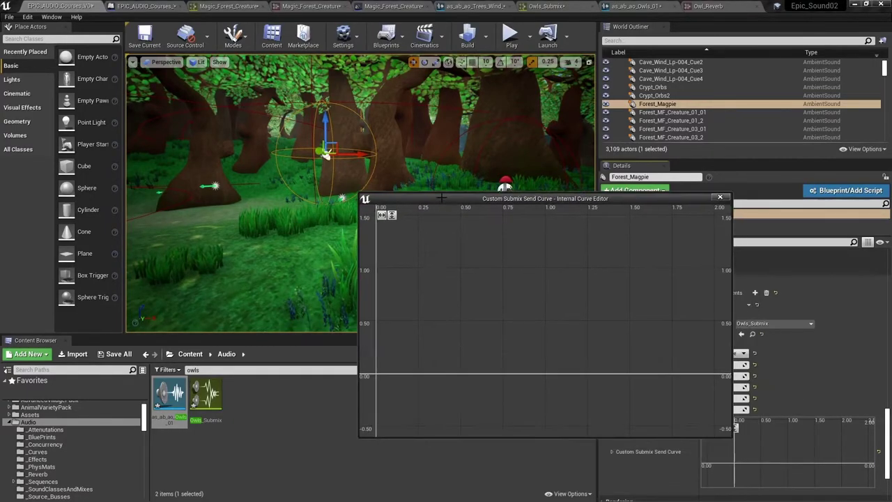
Add a first key to the custom submix send curve at time 0.0 with value 0.02
middle_click(382, 361)
click(422, 215)
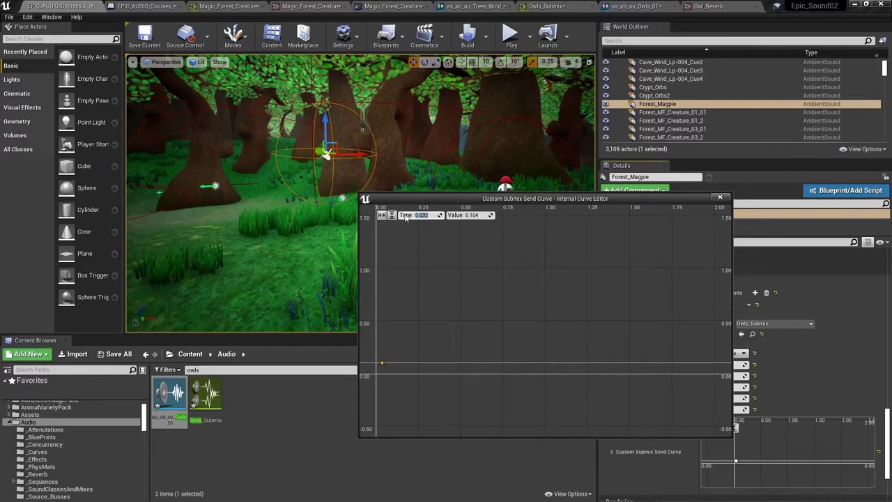
text(0.0)
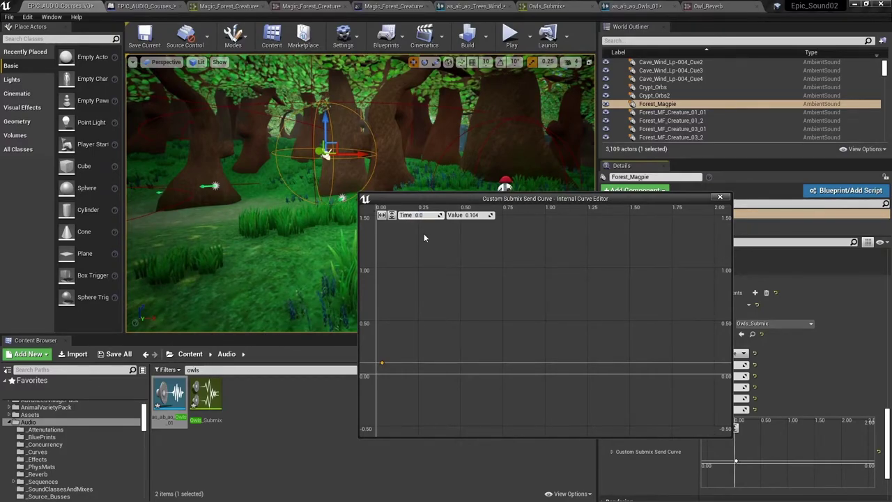
key(Return)
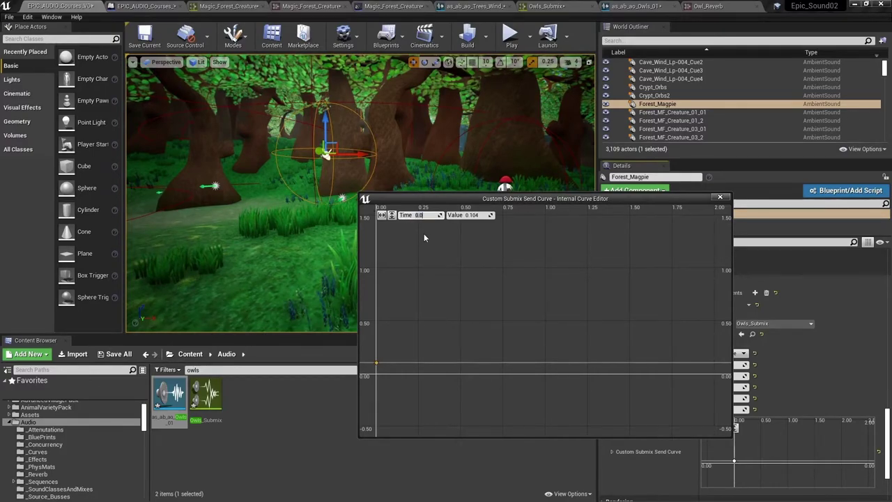
click(472, 215)
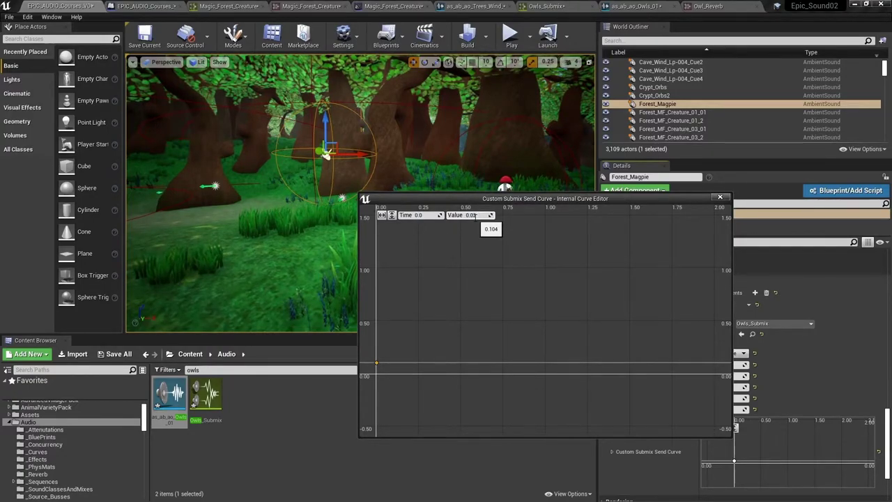
key(Return)
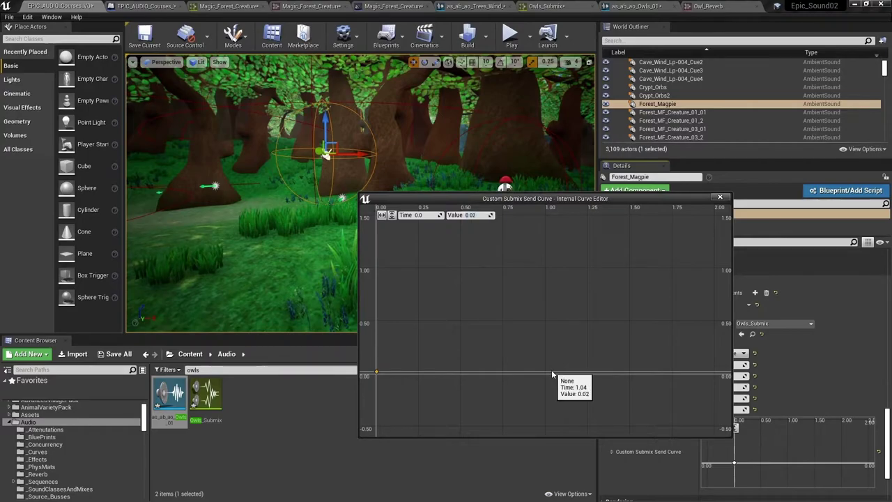
Add a second key to the send curve at time 1000 with value 1.0, and fit the whole curve in view
double_click(551, 372)
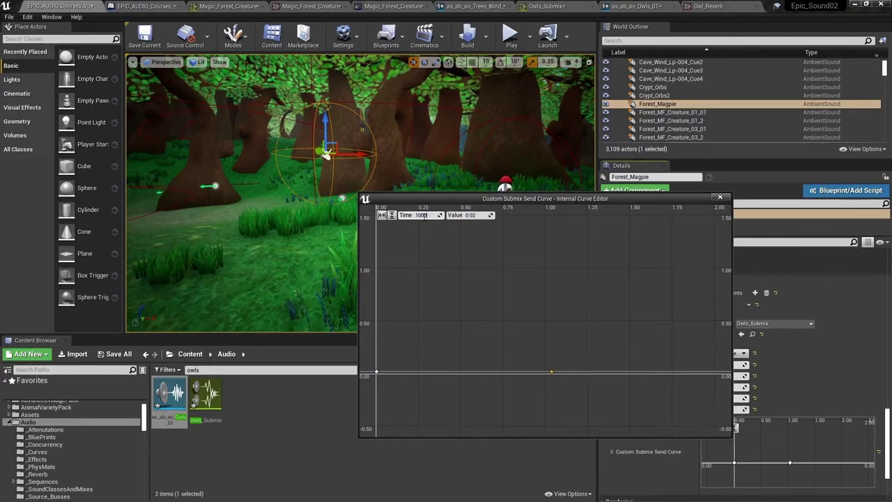
click(468, 216)
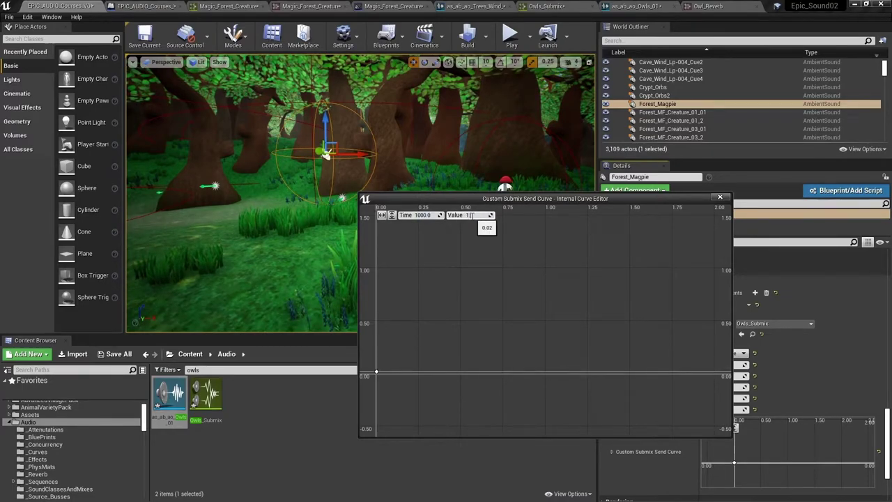
click(392, 214)
click(381, 214)
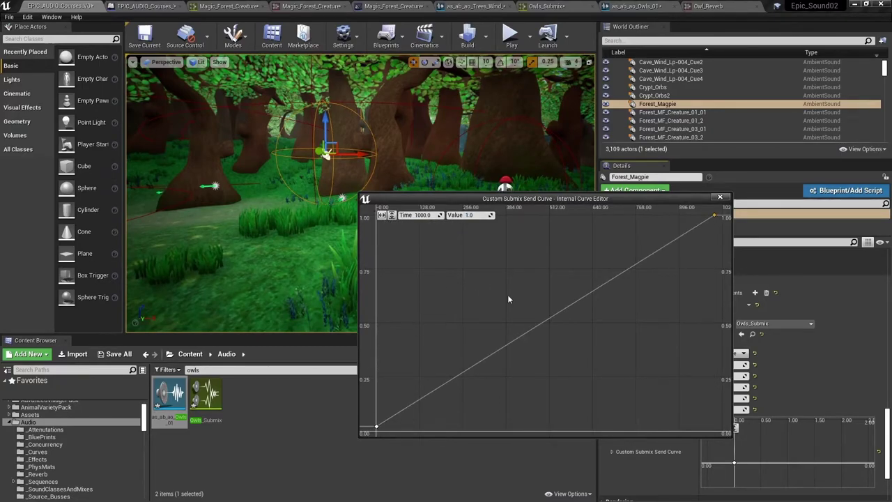
Set both curve keys to Auto interpolation and bend the end key's tangent so the send stays low and rises steeply near 1000
scroll(507, 294, down, 6)
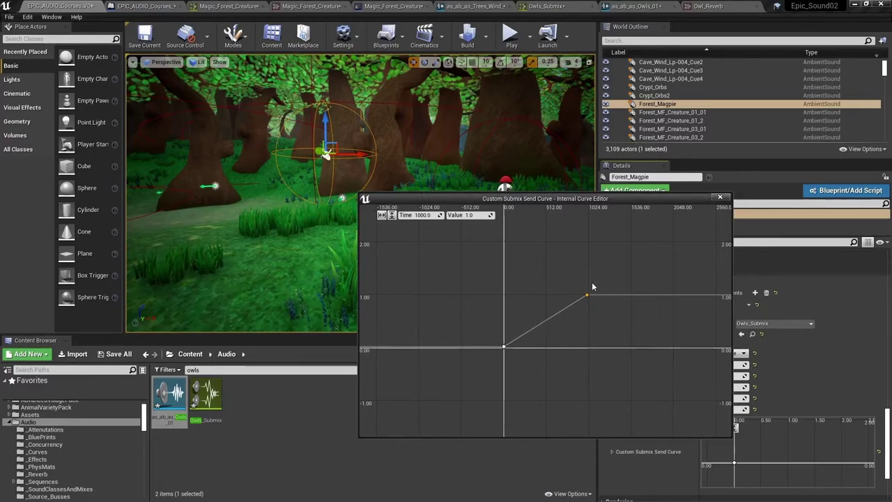
drag(651, 360, 639, 354)
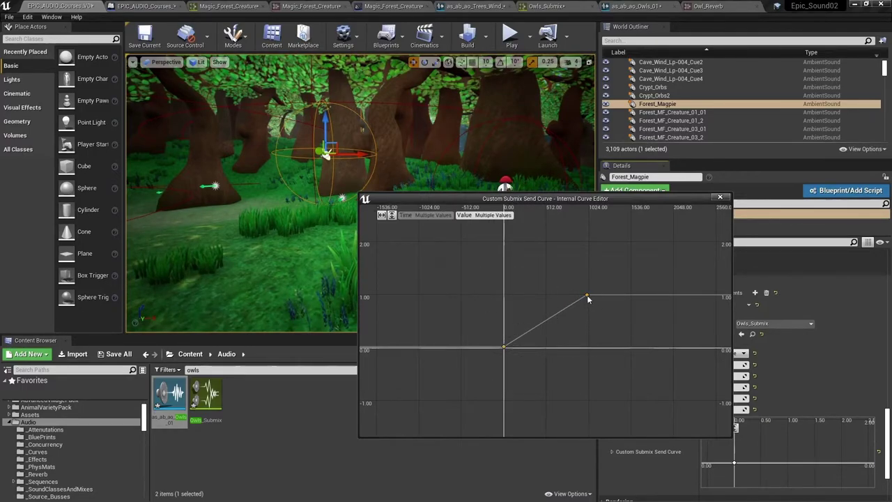
right_click(587, 296)
click(606, 308)
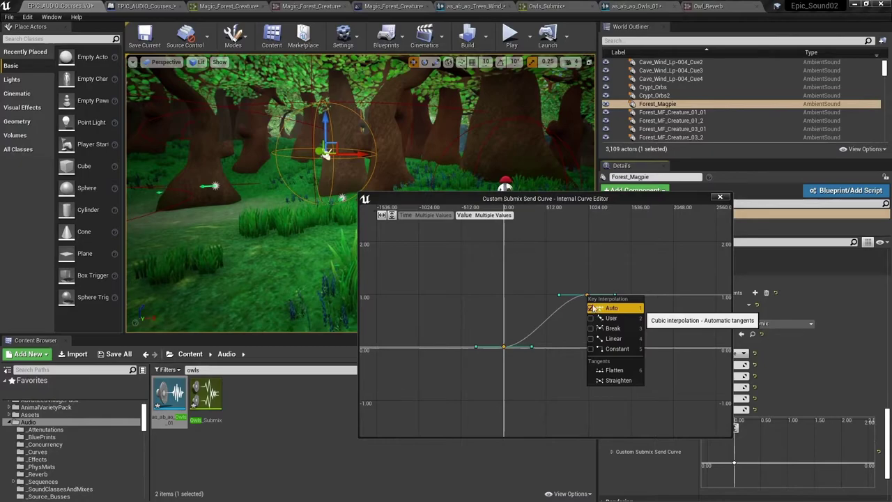
drag(560, 298, 573, 319)
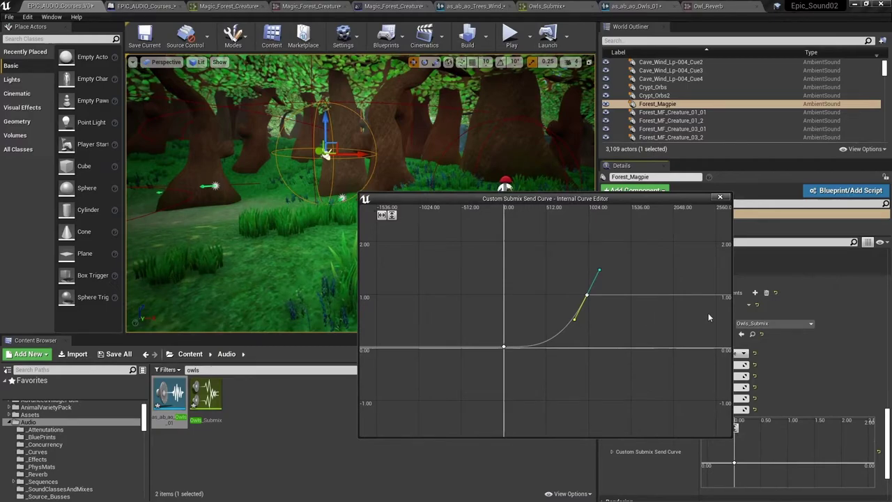
Switch the viewport to the Top view around Forest_Magpie and close the custom send curve's editor window
click(181, 65)
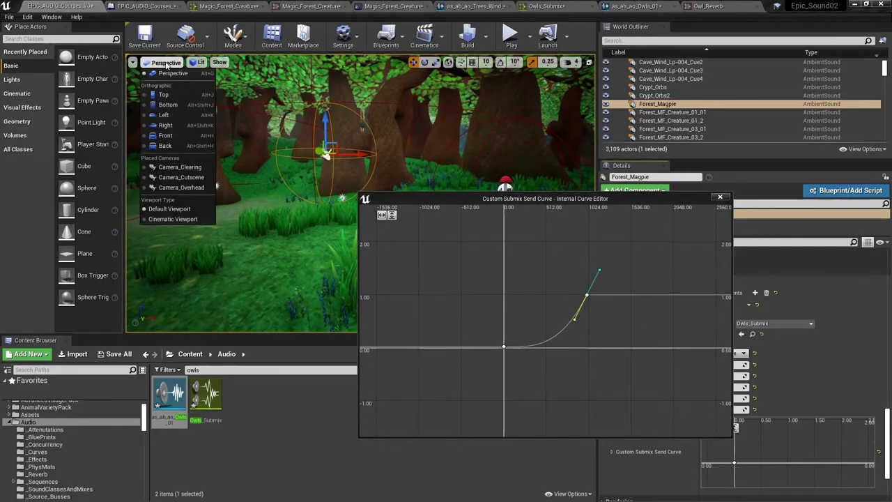
click(154, 92)
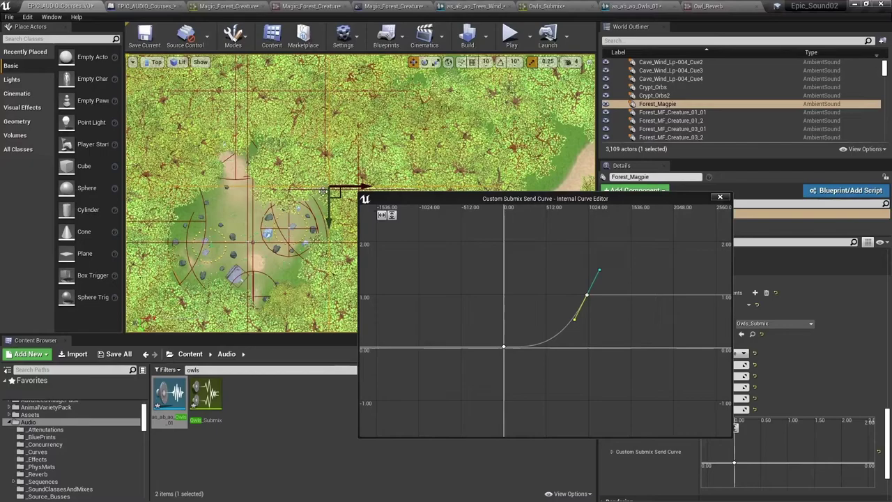
click(721, 199)
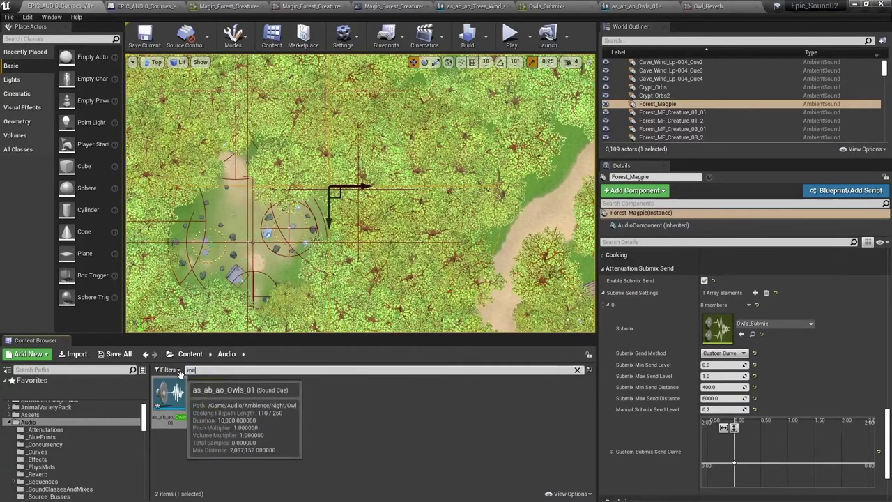
Search the Audio folder's assets for "magpie" and open the as_ab_ao_Magpie sound cue
text(magfie)
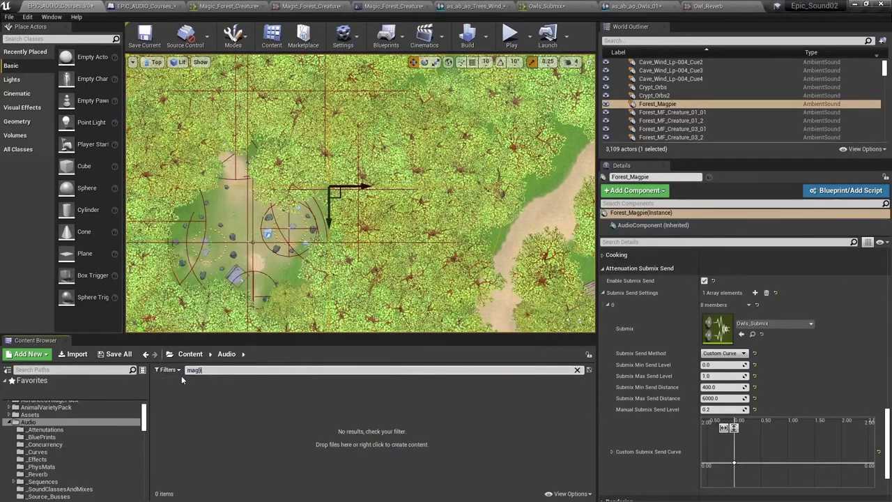
key(BackSpace)
key(BackSpace)
key(BackSpace)
text(pie)
double_click(179, 382)
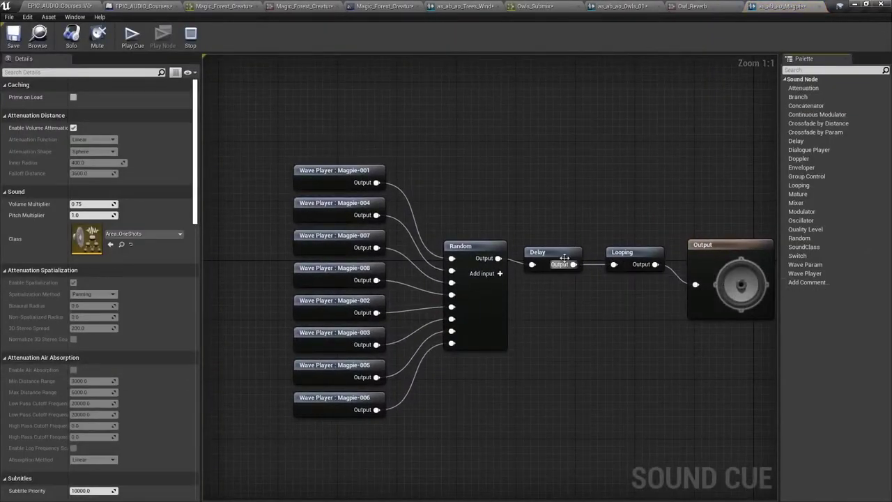
Set the magpie cue's Delay node to a minimum delay of 2 and a maximum delay of 3
click(565, 258)
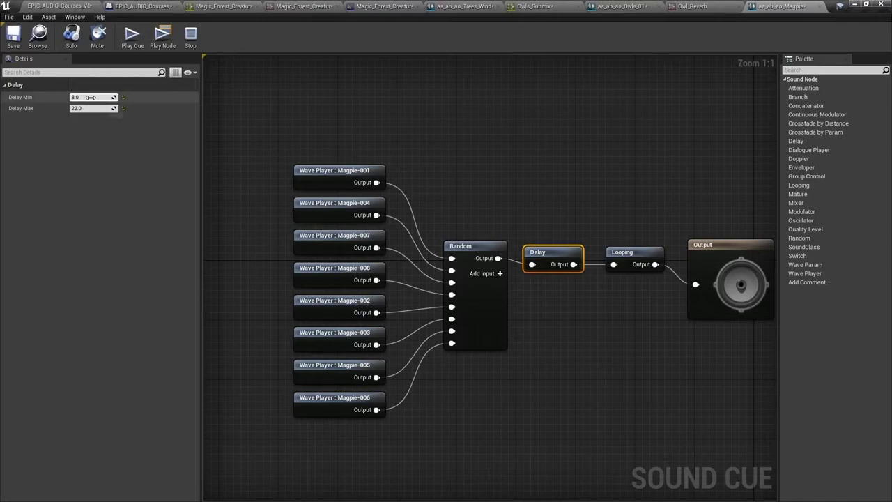
text(2)
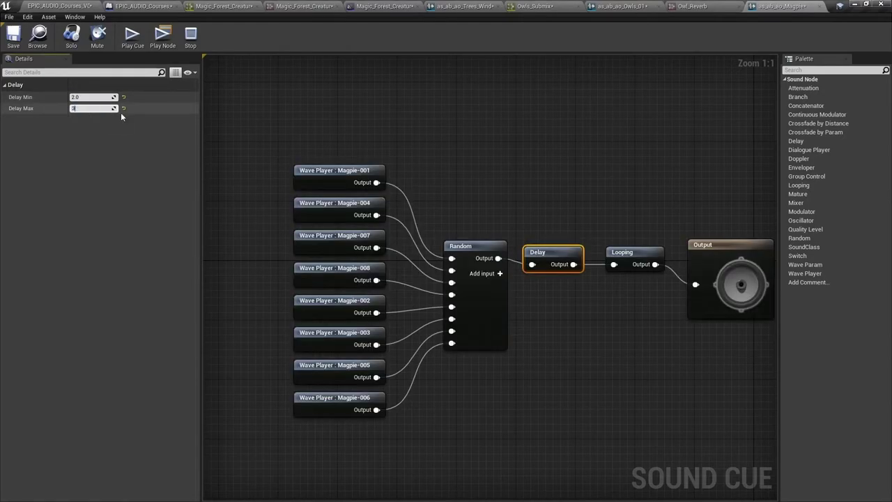
text(3)
click(344, 112)
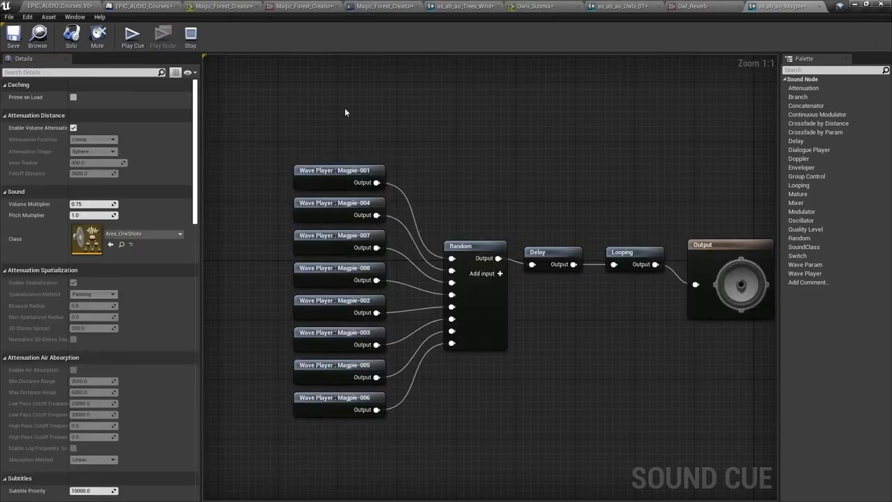
Return to the level and set Forest_Magpie's Volume Multiplier to 0.8
click(121, 7)
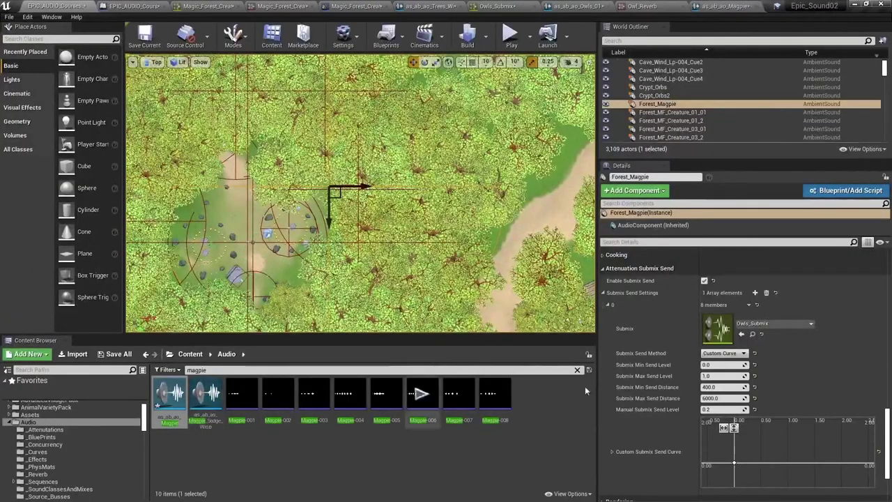
scroll(849, 420, up, 5)
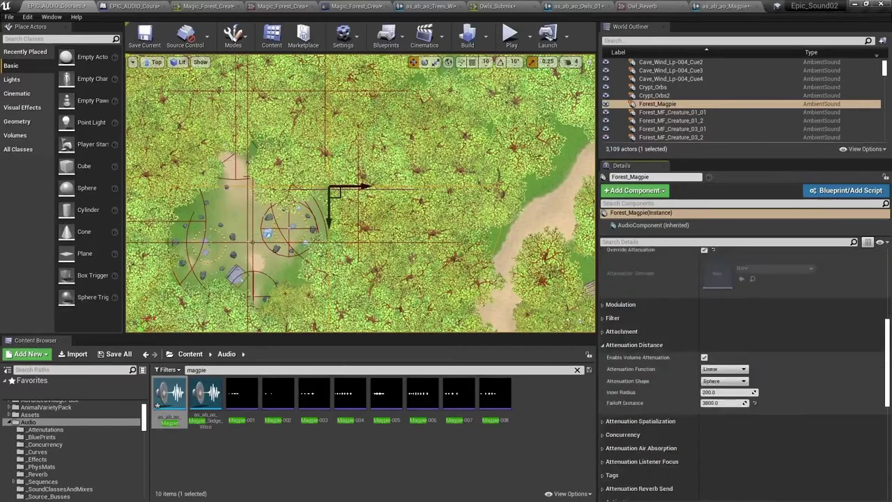
scroll(848, 421, up, 5)
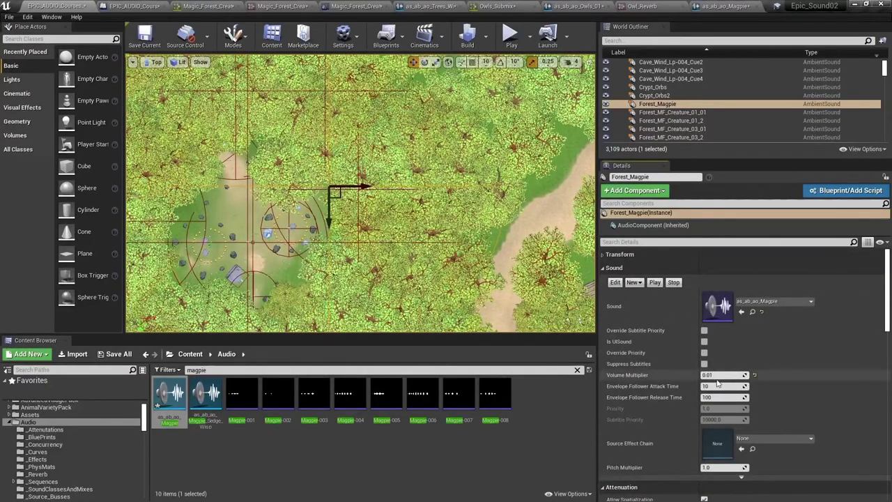
click(725, 375)
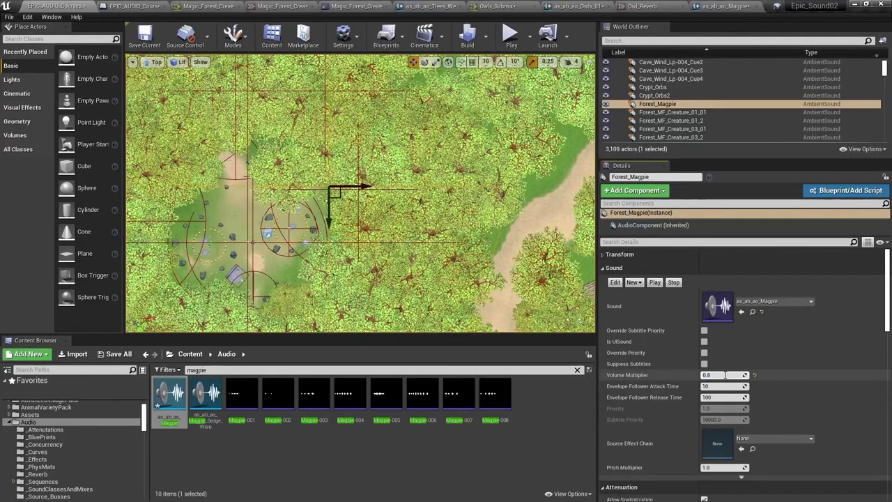
Return the viewport to Perspective view, facing Forest_Magpie among the trees
click(153, 62)
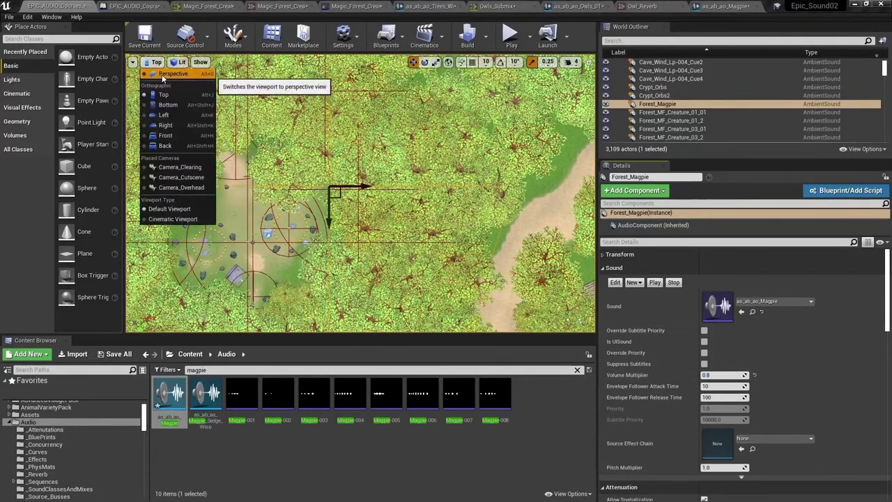
click(160, 82)
right_drag(360, 209, 342, 188)
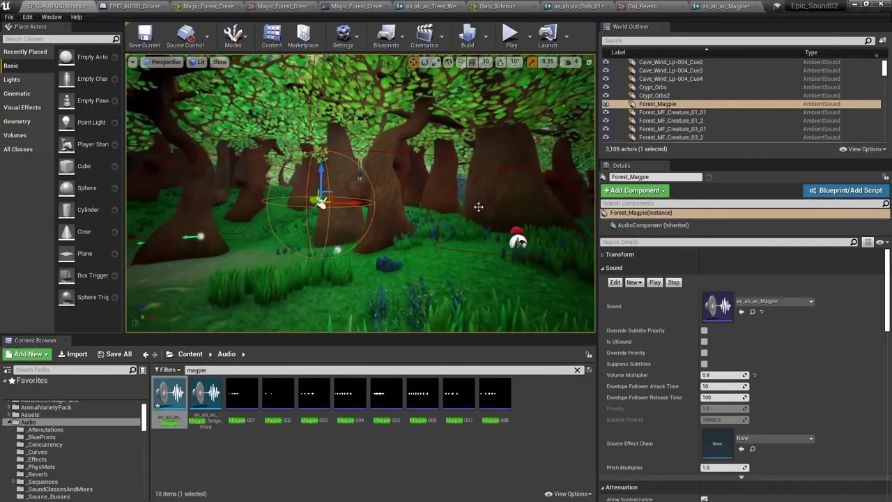
Start playing the level in the editor and pick out the as_ab_ao_Magpie sound cue for auditioning
click(511, 37)
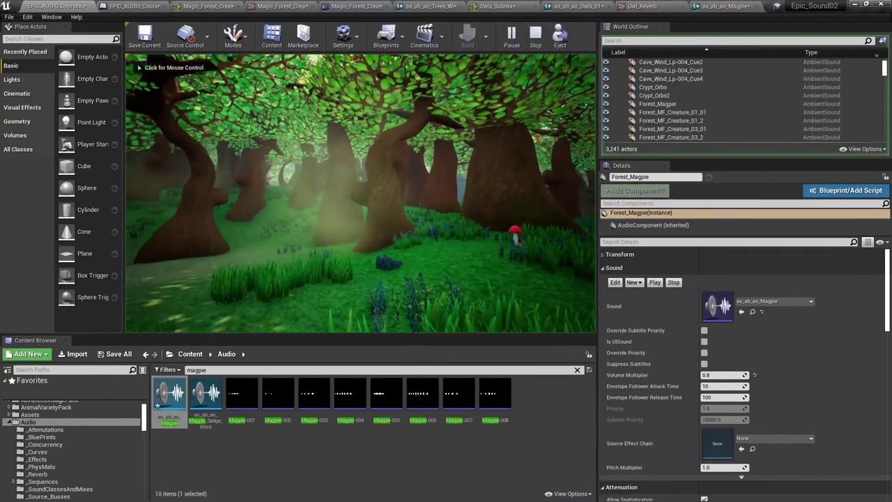
right_click(181, 381)
click(205, 115)
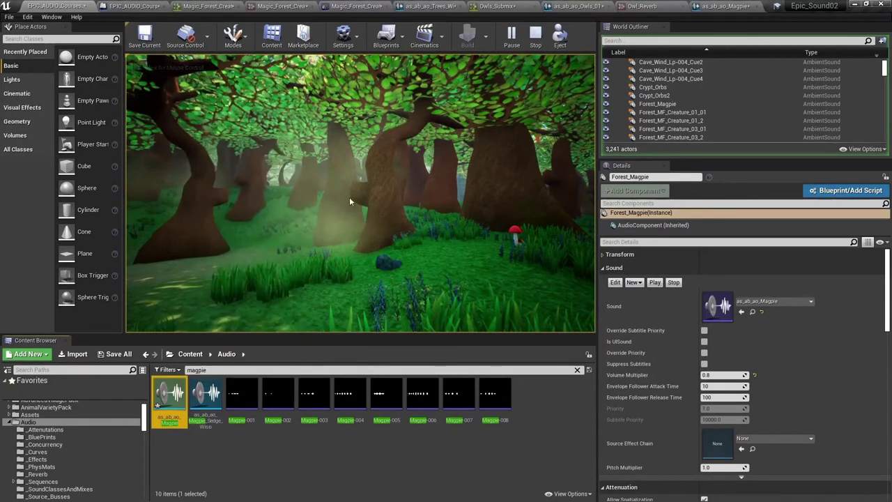
Walk toward and away from the magpie's location in the running level to audition its distance-based reverb send
click(350, 202)
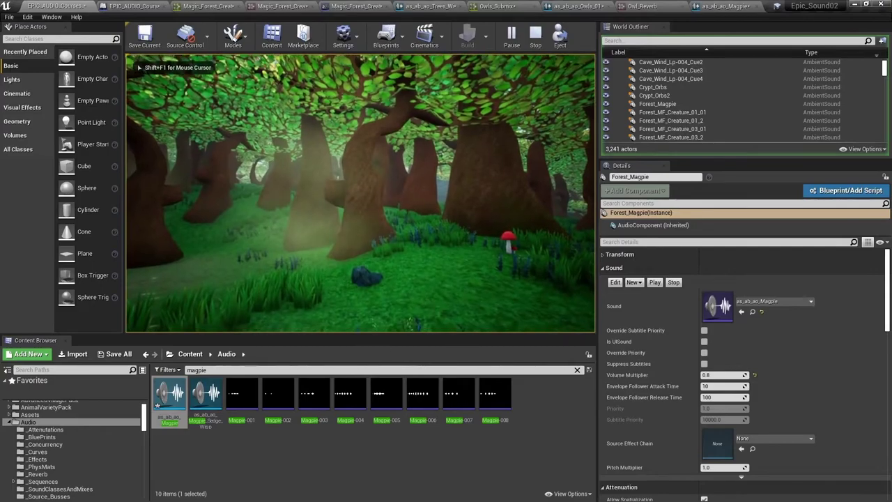
key(w)
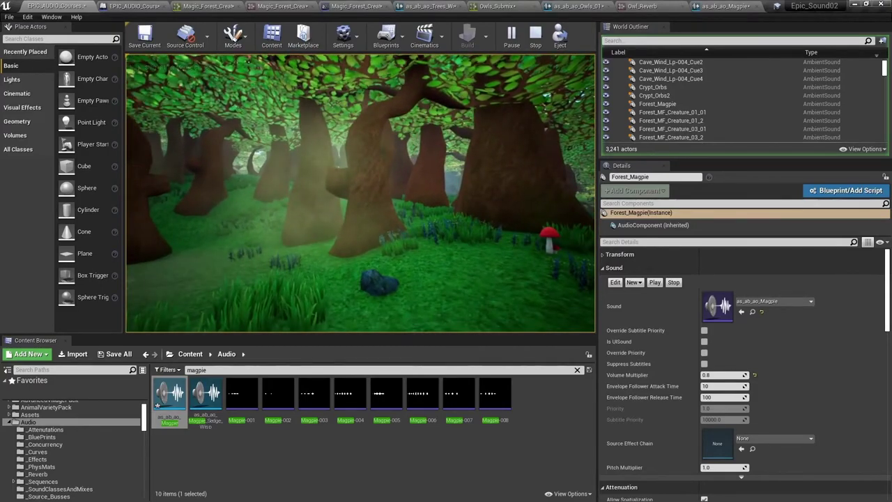
key(s)
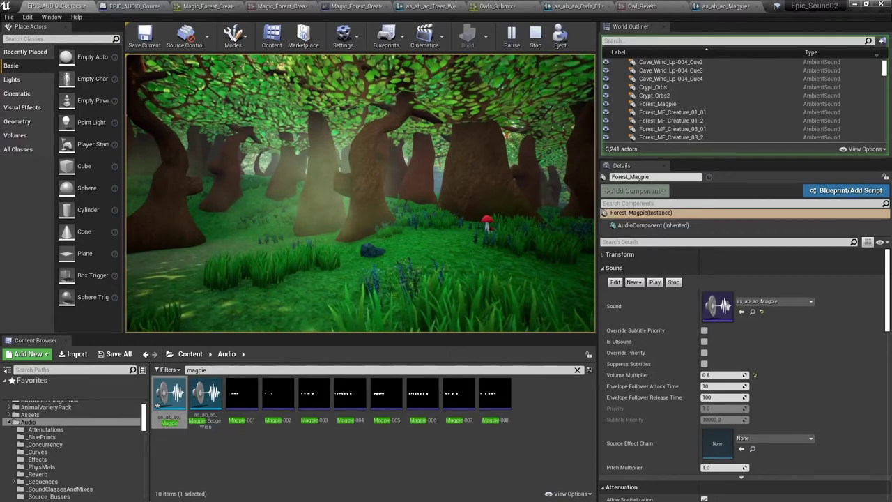
key(w)
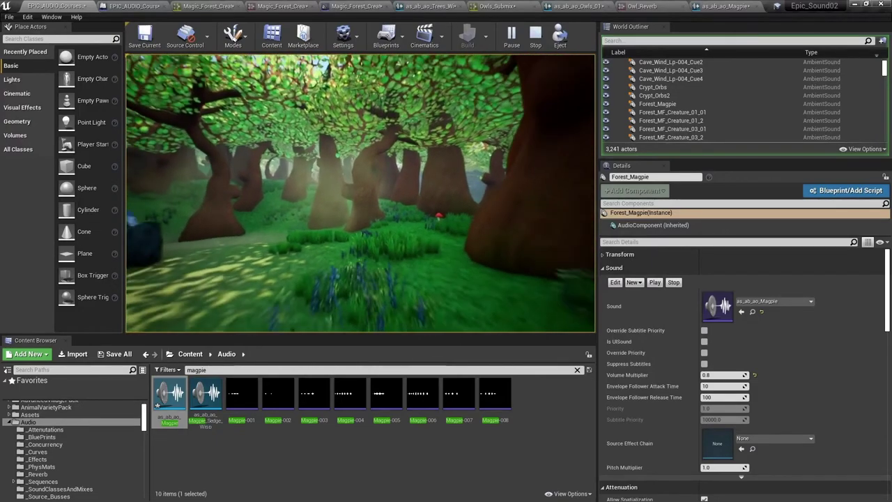
key(s)
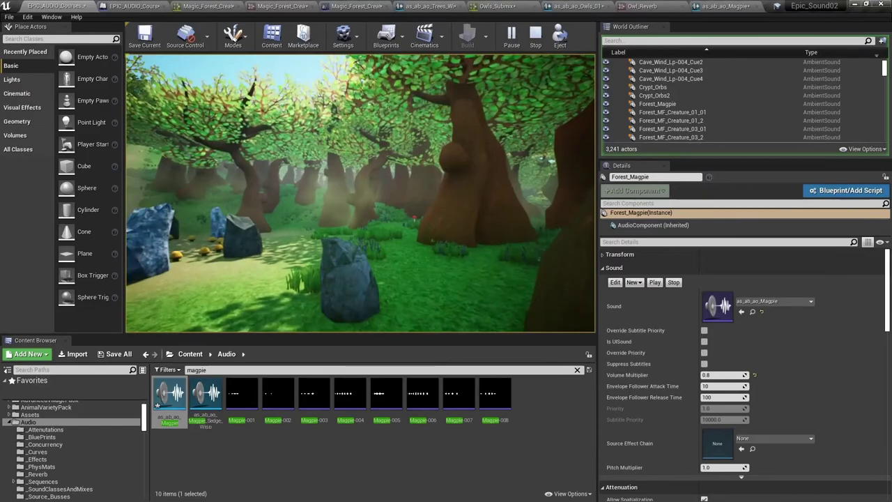
key(w)
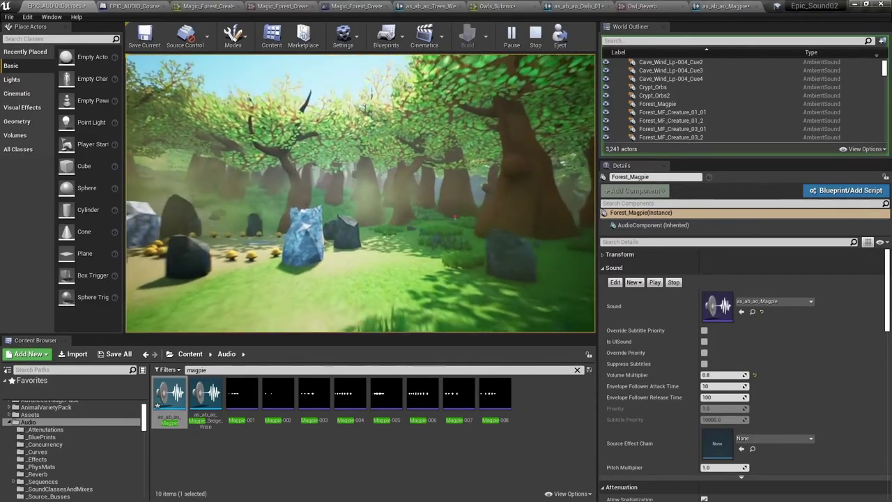
key(w)
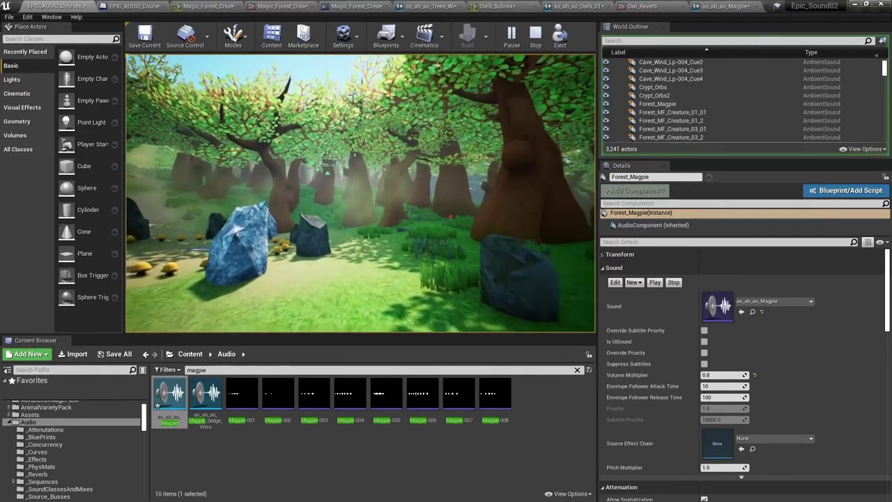
key(s)
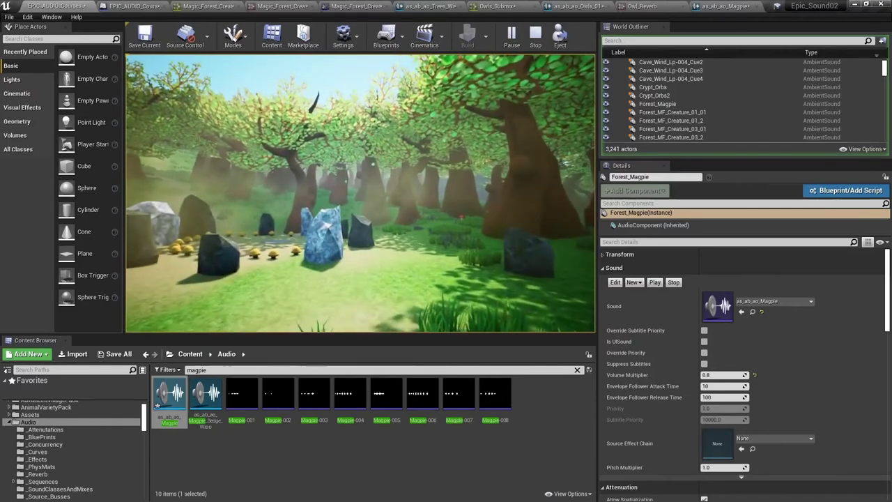